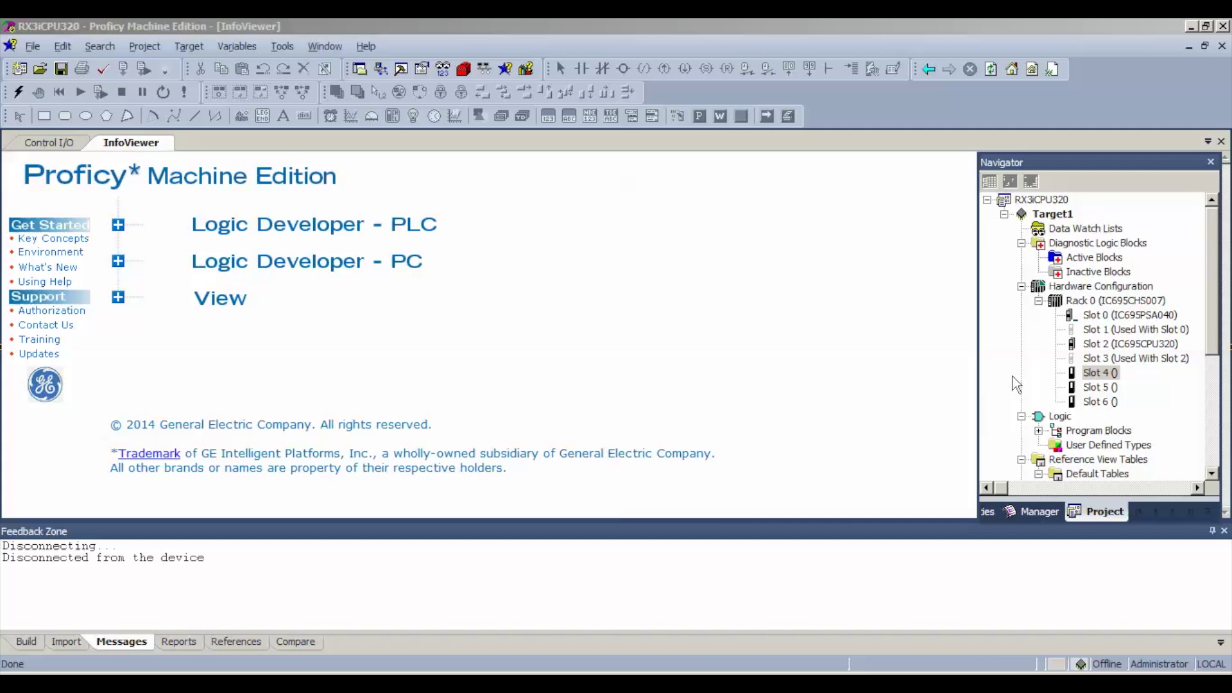
- Bring up the context menu for the empty Slot 4 in Rack 0
{"action": "right_click", "coordinate": [1099, 378]}
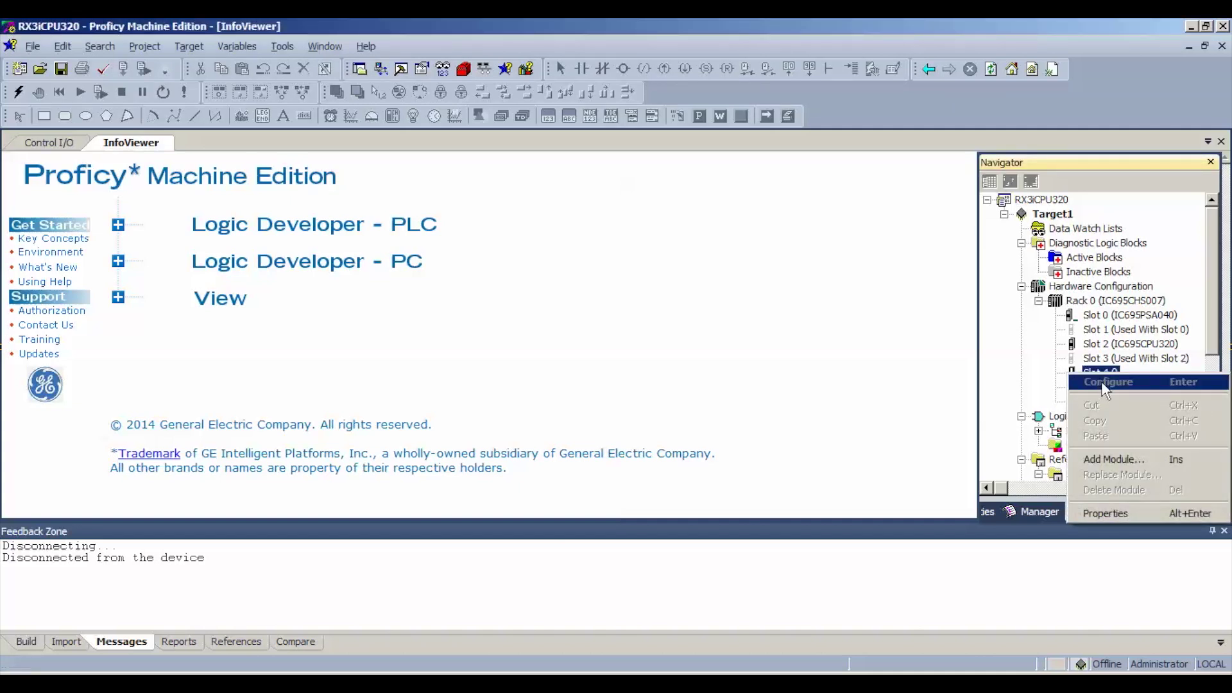
- Configure Slot 4 with the IC695ALG708 module from the Analog Output list
{"action": "left_click", "coordinate": [1110, 460]}
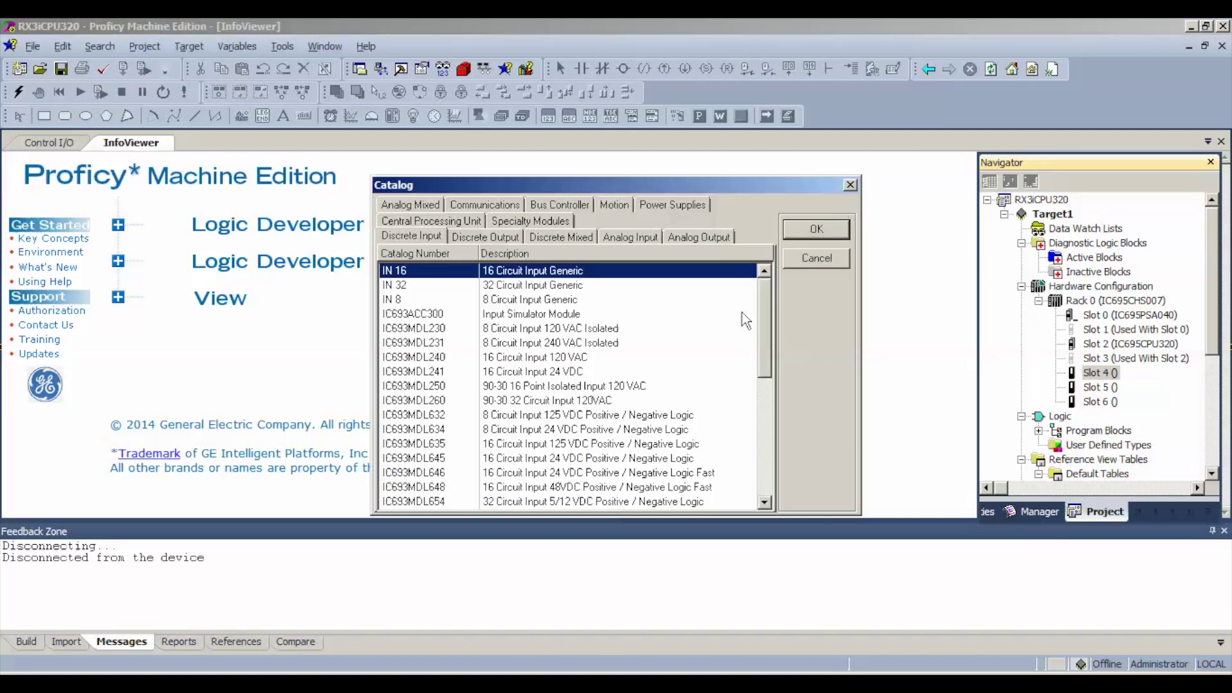
{"action": "left_click", "coordinate": [702, 241]}
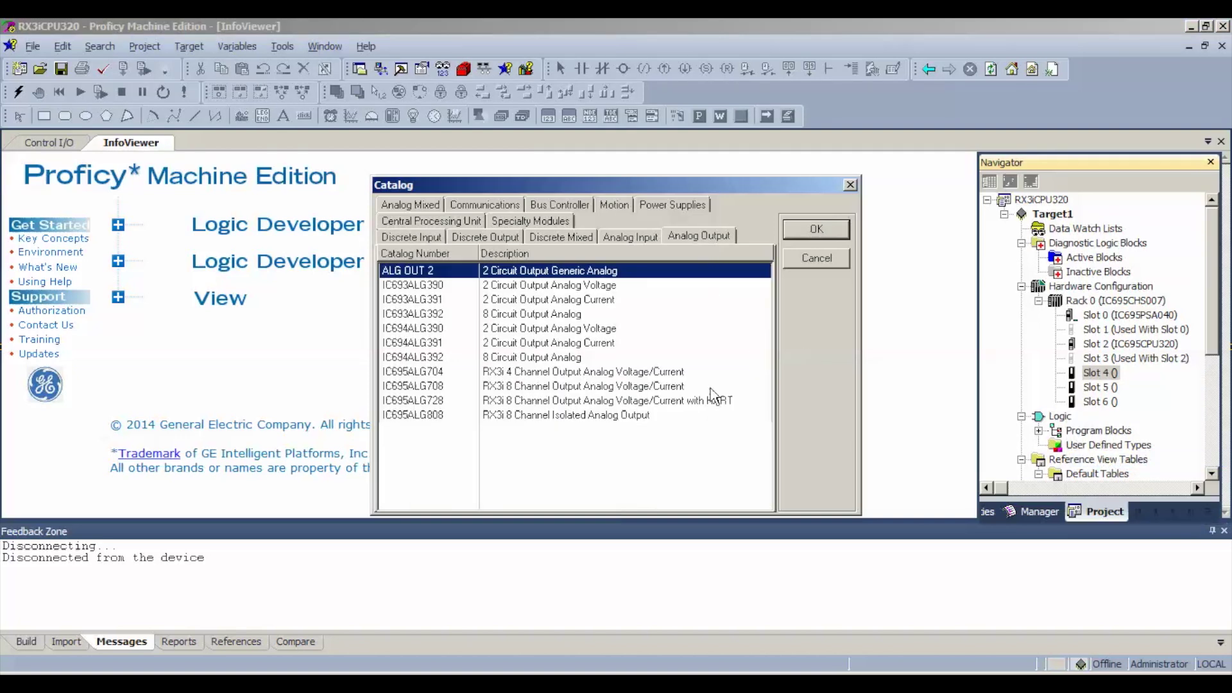
{"action": "left_click", "coordinate": [414, 387]}
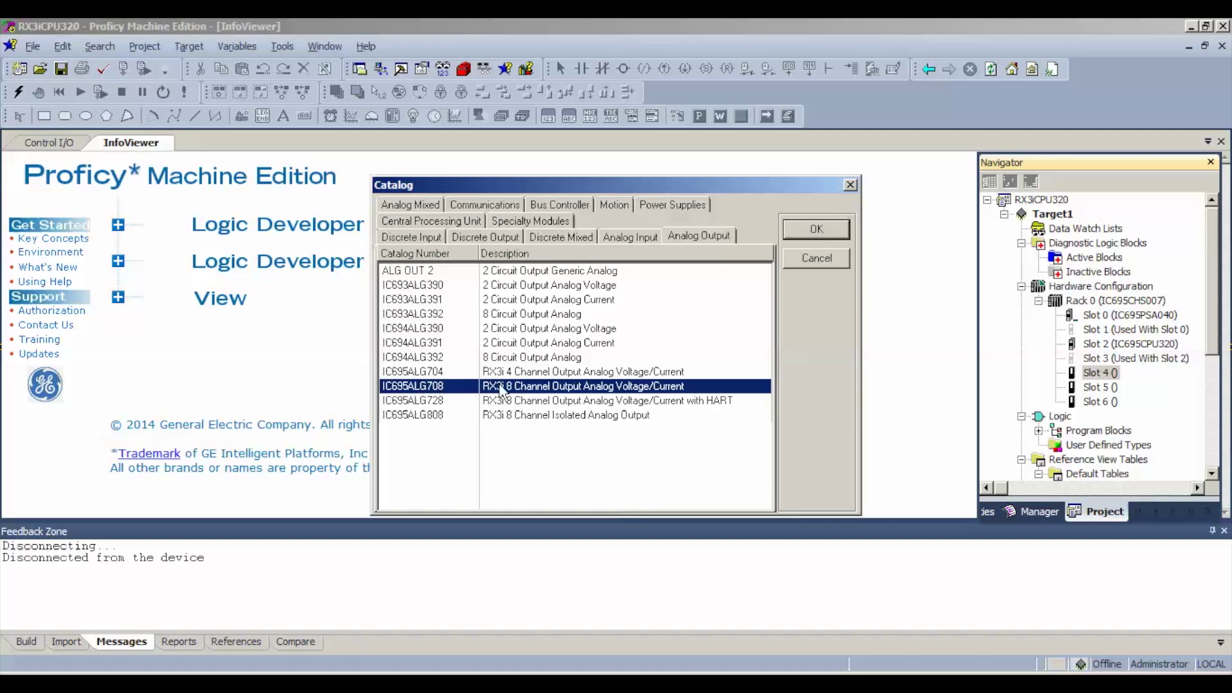
{"action": "left_click", "coordinate": [803, 227]}
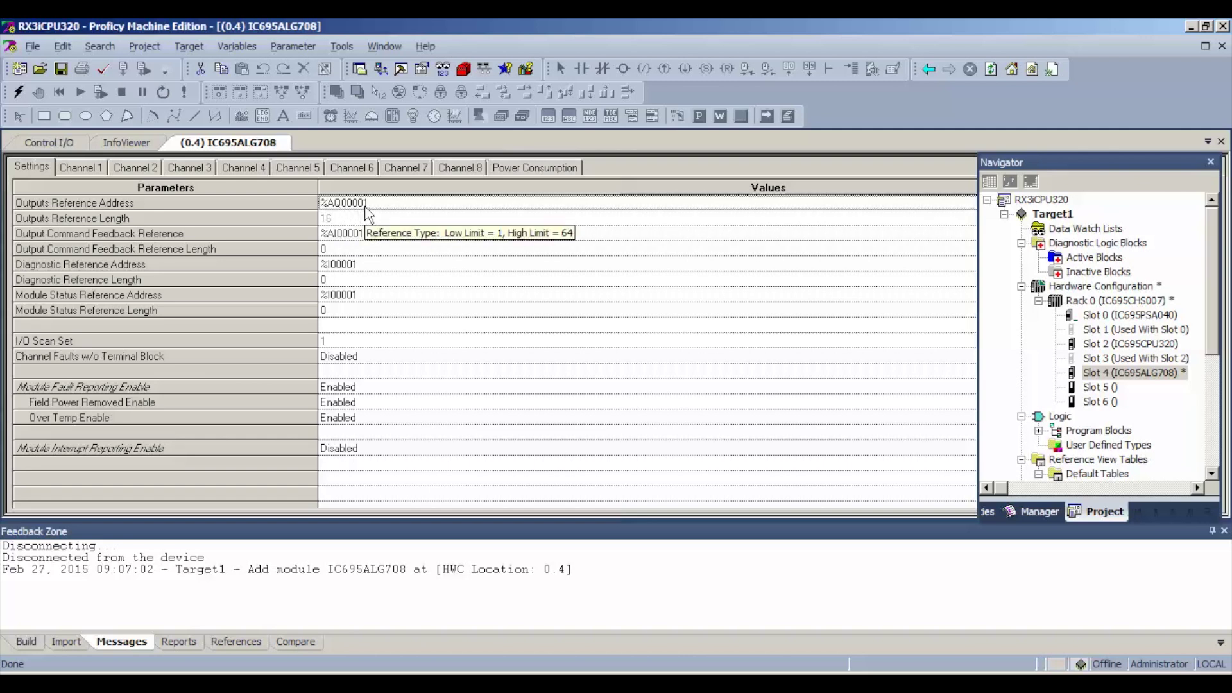
- Switch to the IC695ALG708's Channel 1 parameters
{"action": "left_click", "coordinate": [95, 172]}
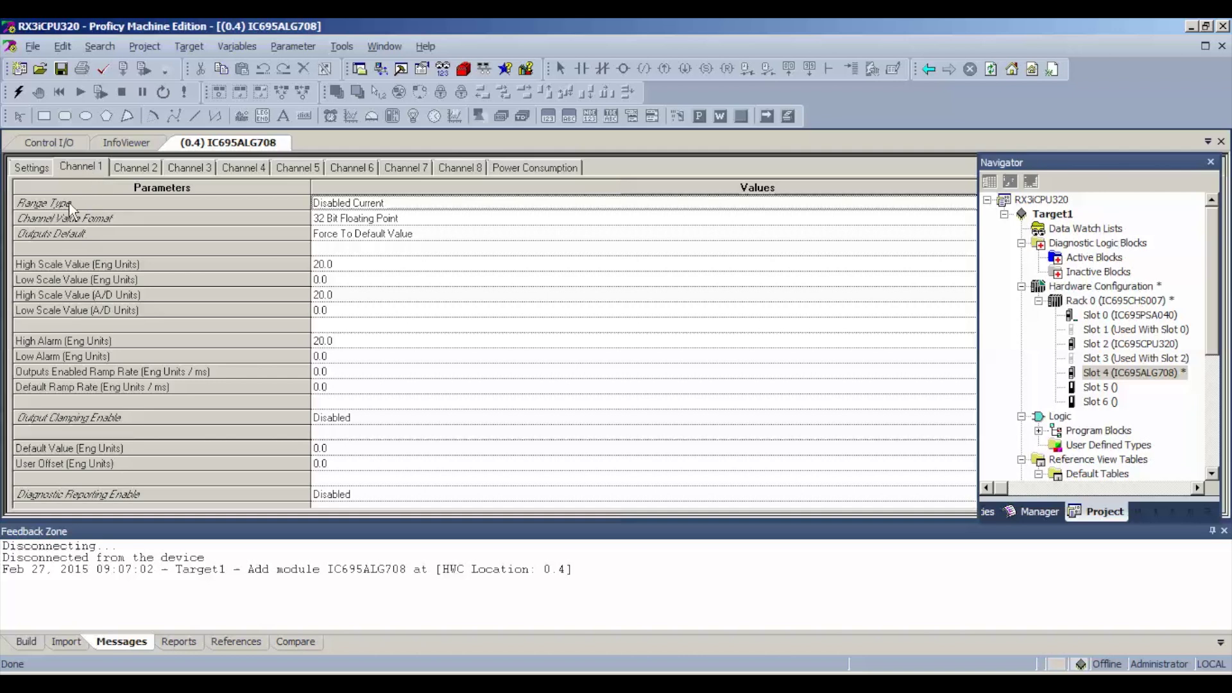
- Set Channel 1 to Voltage/Current range type with 16 Bit Integer value format
{"action": "left_click", "coordinate": [399, 205]}
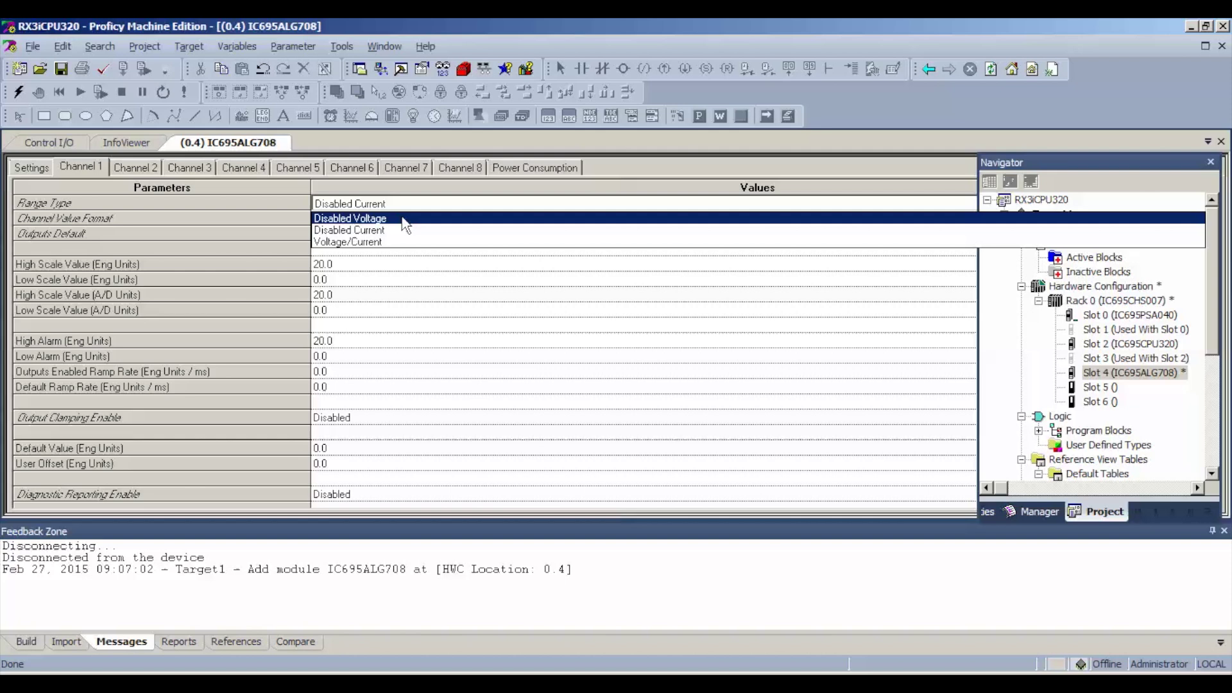
{"action": "left_click", "coordinate": [399, 242]}
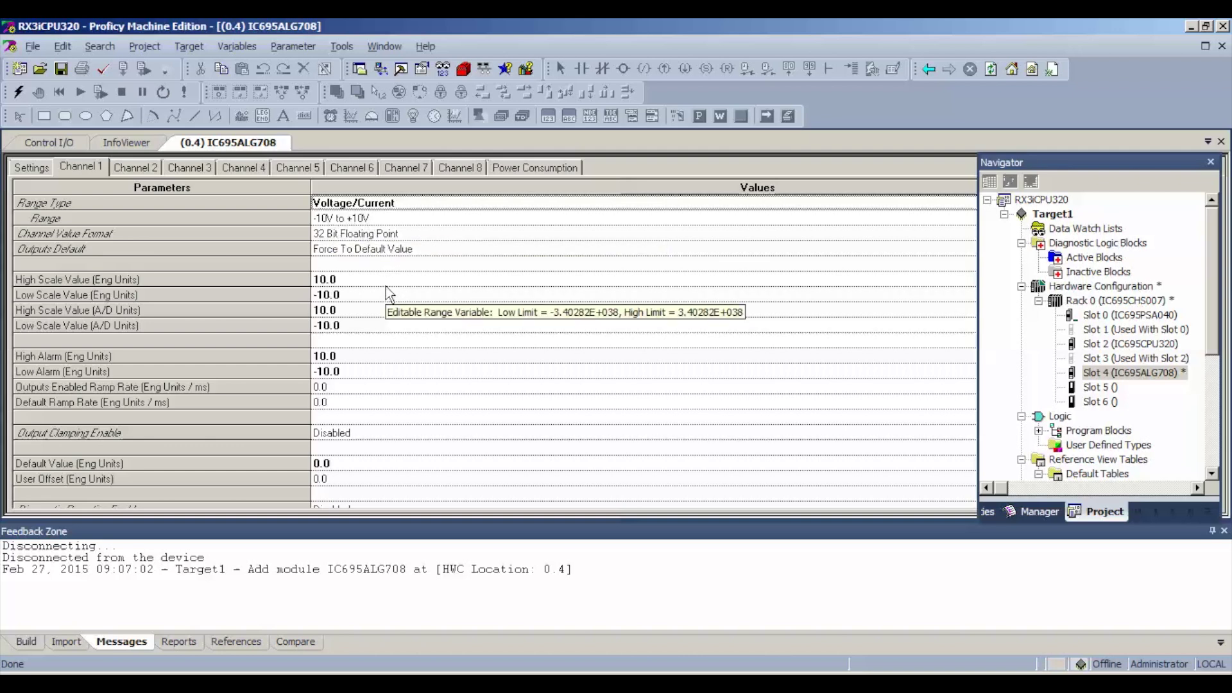
{"action": "left_click", "coordinate": [390, 235]}
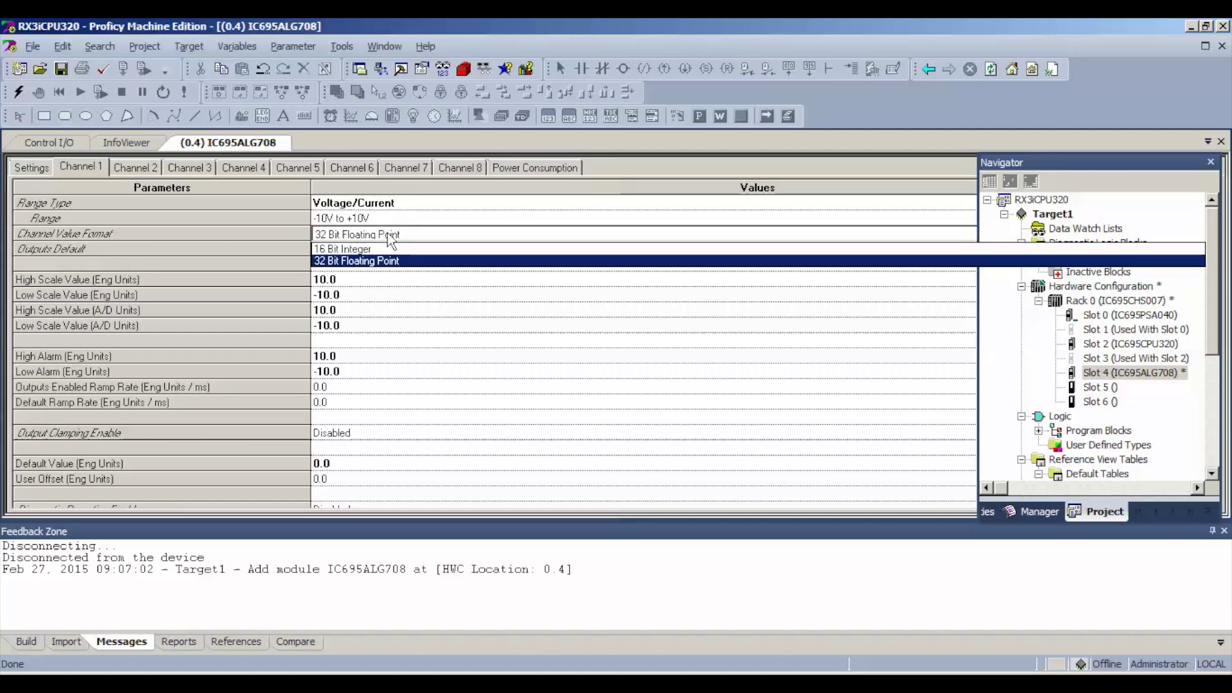
{"action": "left_click", "coordinate": [390, 250]}
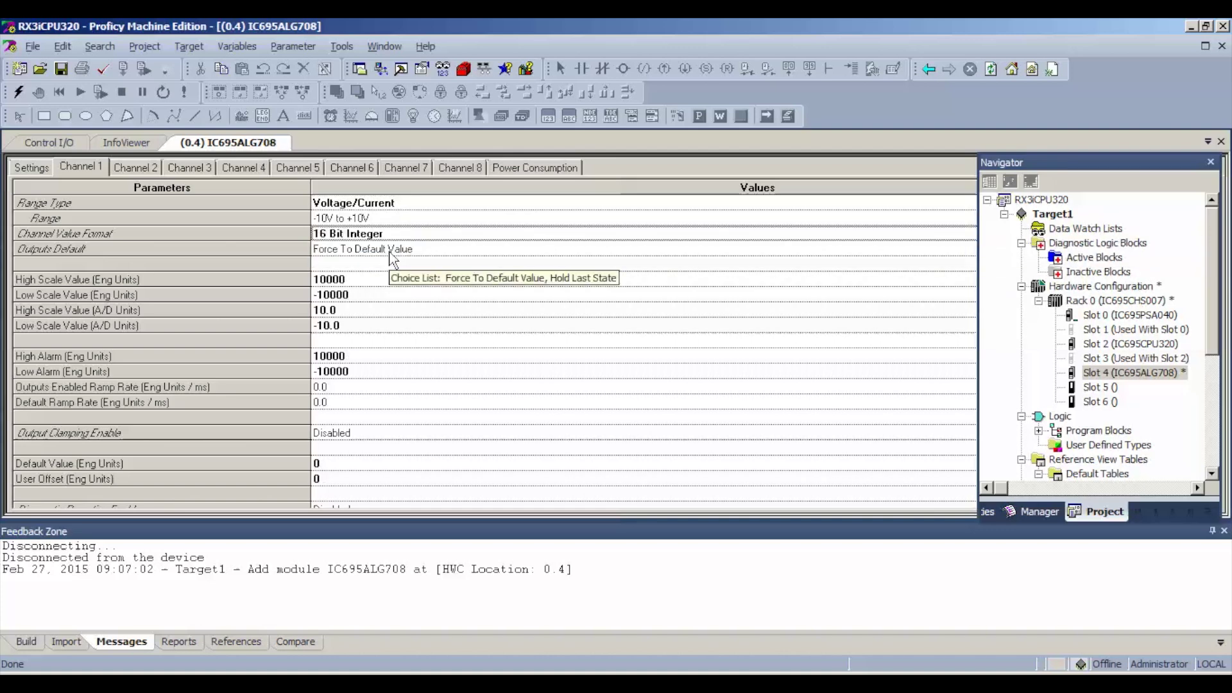
{"action": "left_click", "coordinate": [137, 166]}
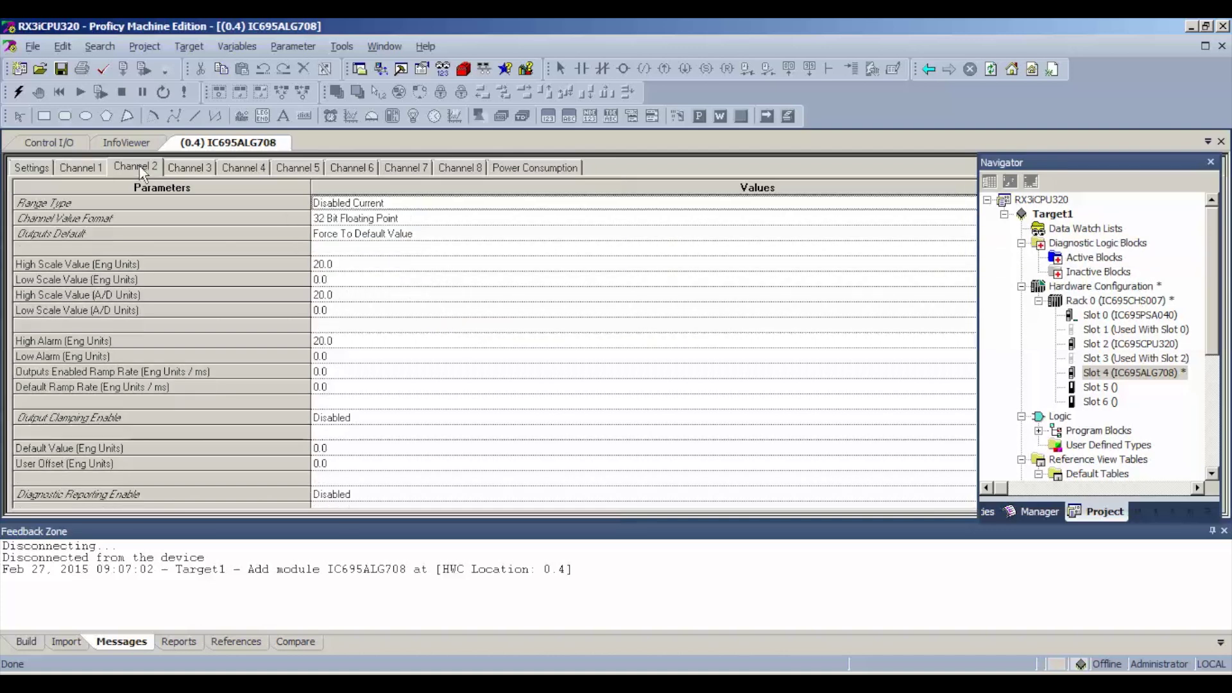
- Set Channels 2 and 3 to Voltage/Current range with 16 Bit Integer values
{"action": "left_click", "coordinate": [359, 204]}
{"action": "left_click", "coordinate": [384, 242]}
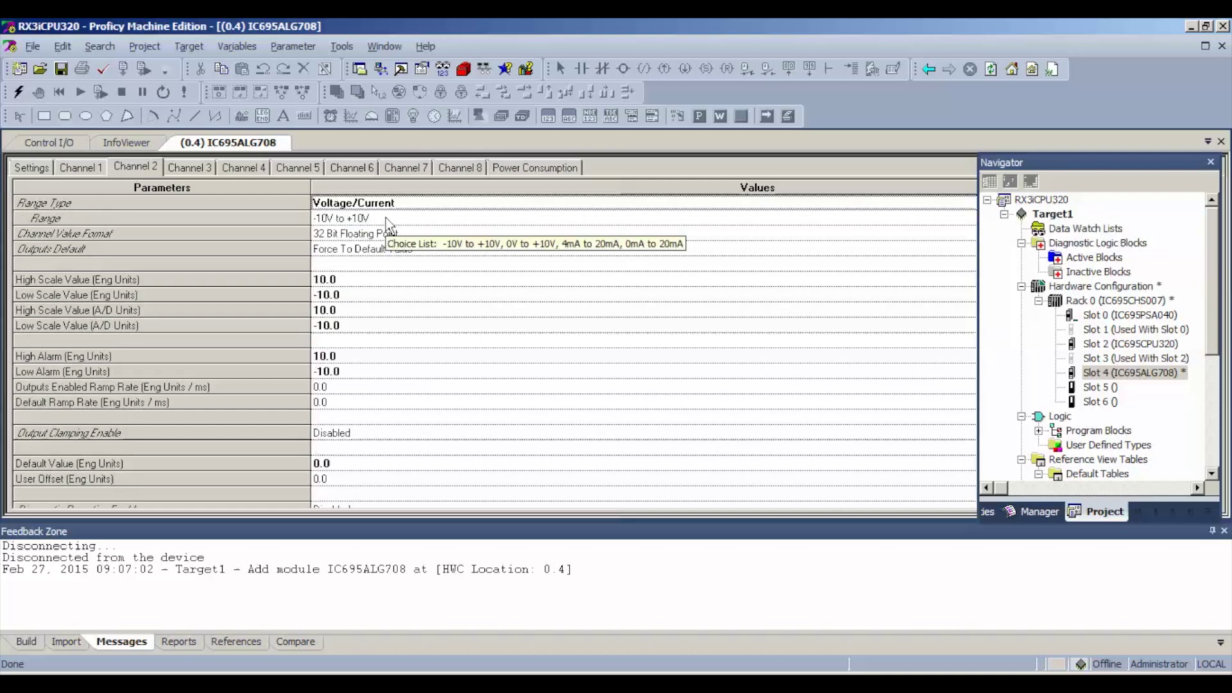
{"action": "left_click", "coordinate": [383, 235]}
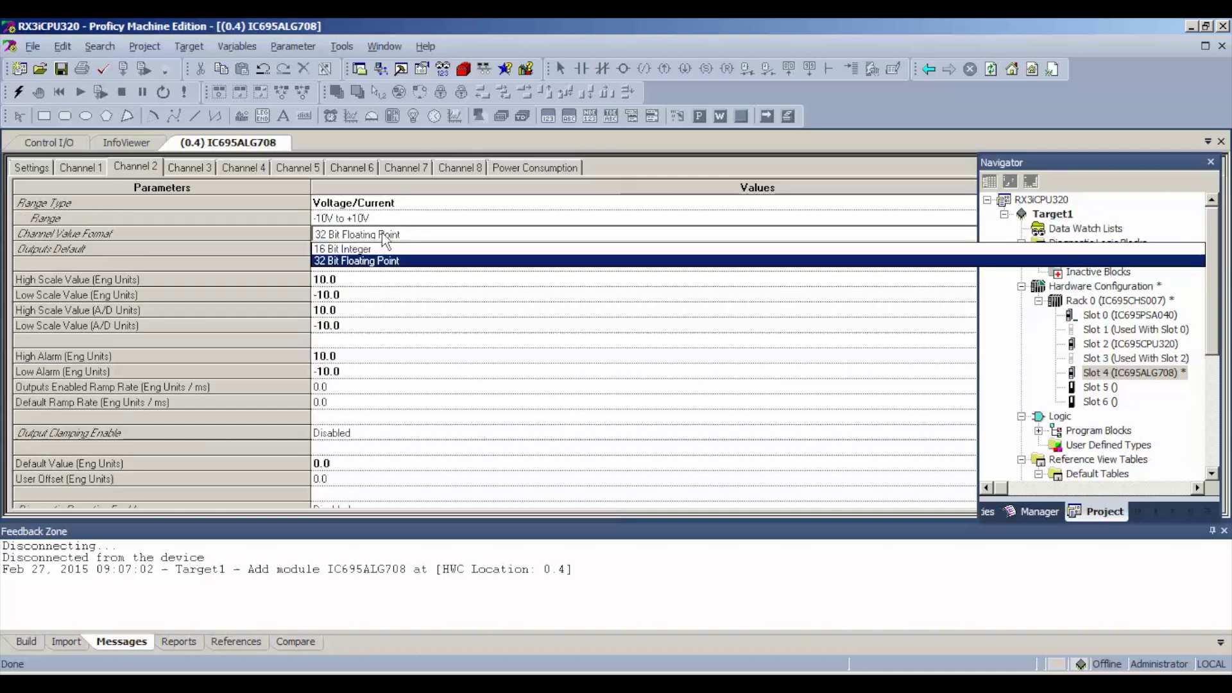
{"action": "left_click", "coordinate": [359, 249]}
{"action": "left_click", "coordinate": [210, 169]}
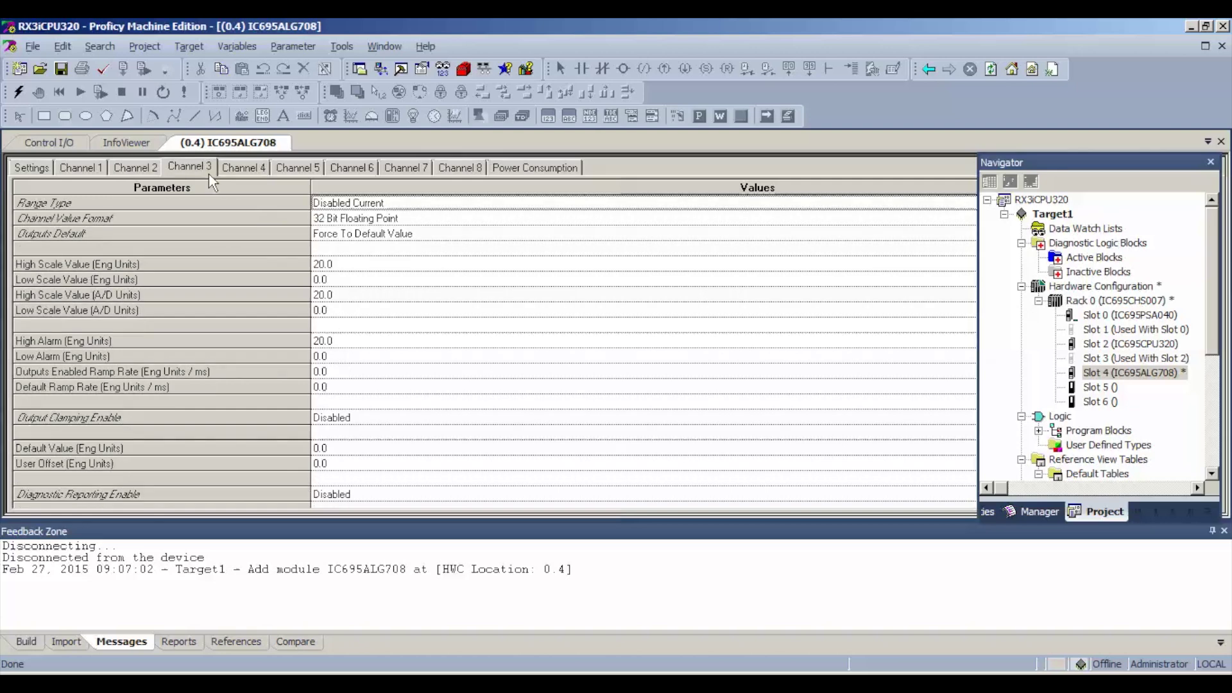
{"action": "left_click", "coordinate": [340, 204]}
{"action": "left_click", "coordinate": [363, 240]}
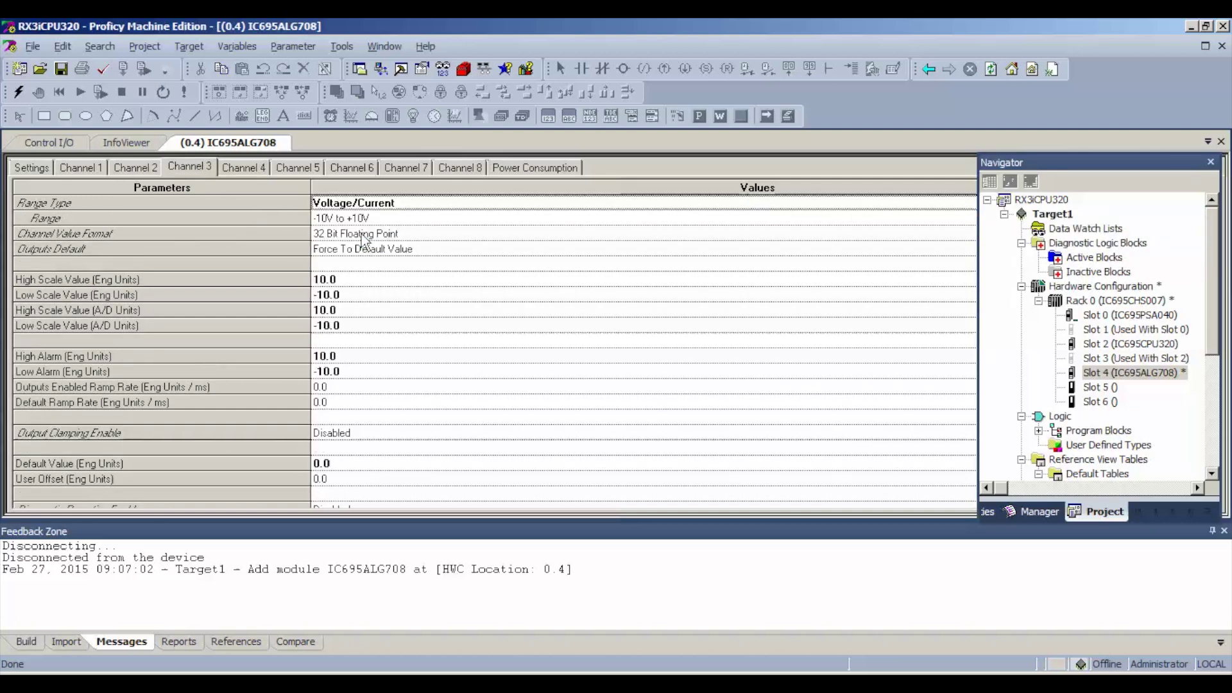
{"action": "left_click", "coordinate": [362, 234]}
{"action": "left_click", "coordinate": [364, 246]}
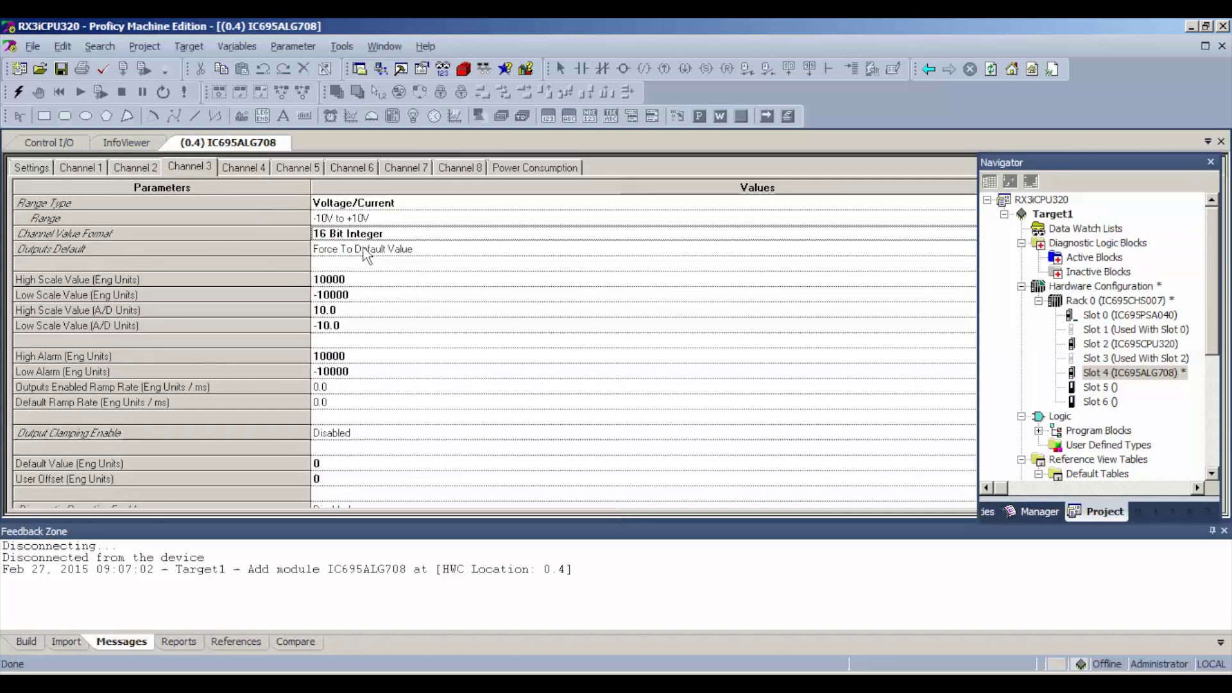
- Set Channels 4 and 5 to Voltage/Current range with 16 Bit Integer values
{"action": "left_click", "coordinate": [252, 165]}
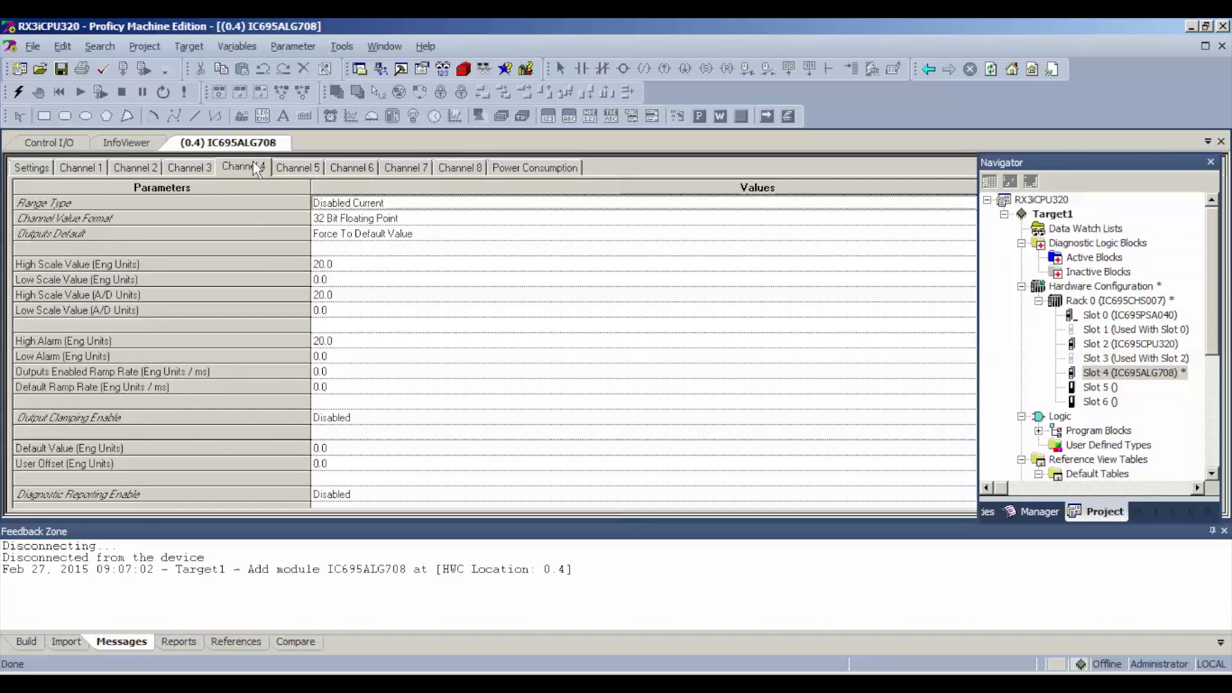
{"action": "left_click", "coordinate": [360, 204]}
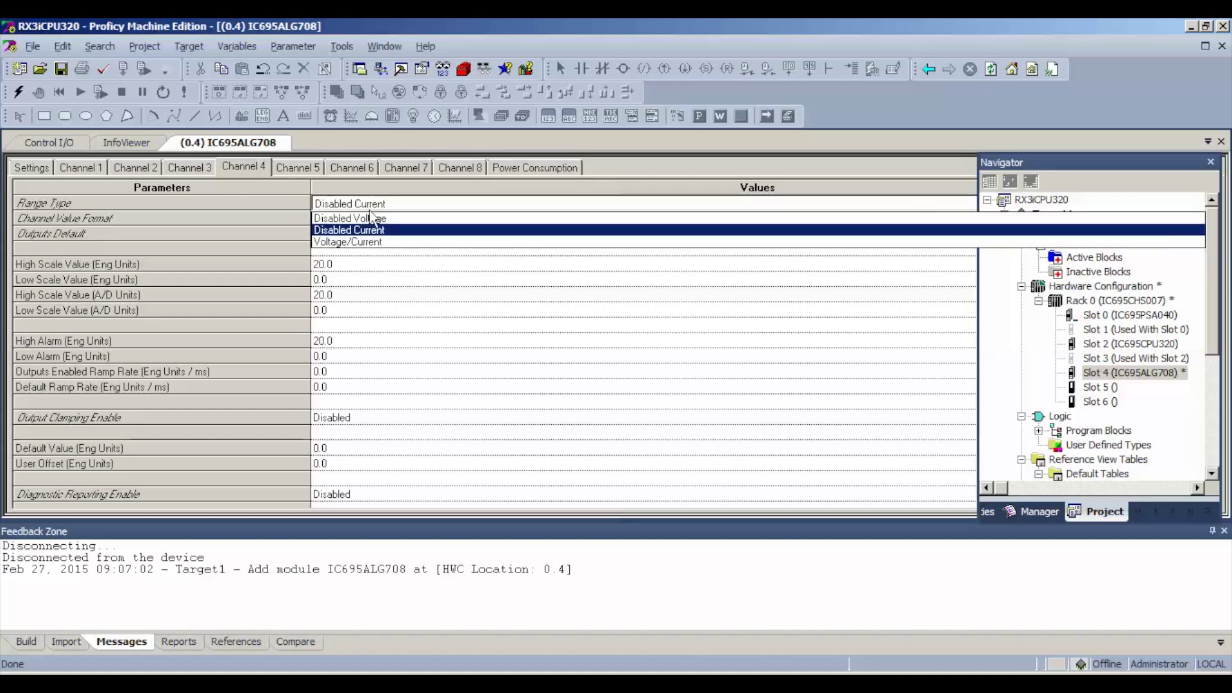
{"action": "left_click", "coordinate": [381, 242]}
{"action": "left_click", "coordinate": [386, 235]}
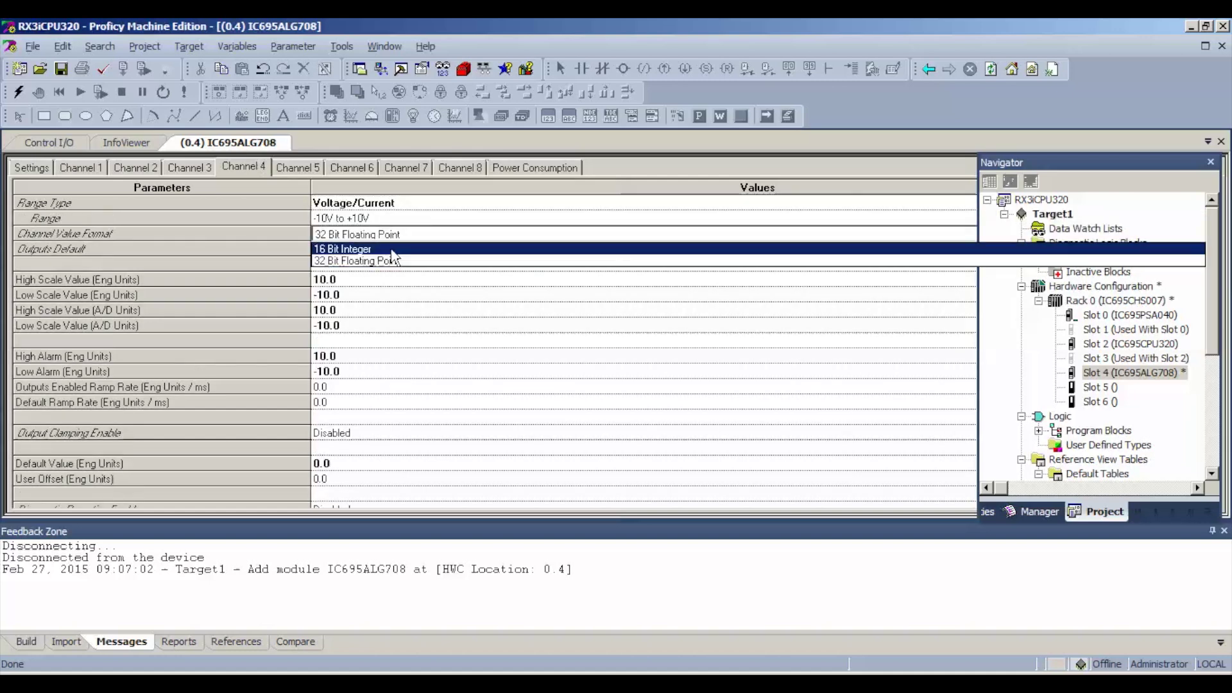
{"action": "left_click", "coordinate": [359, 249]}
{"action": "left_click", "coordinate": [294, 168]}
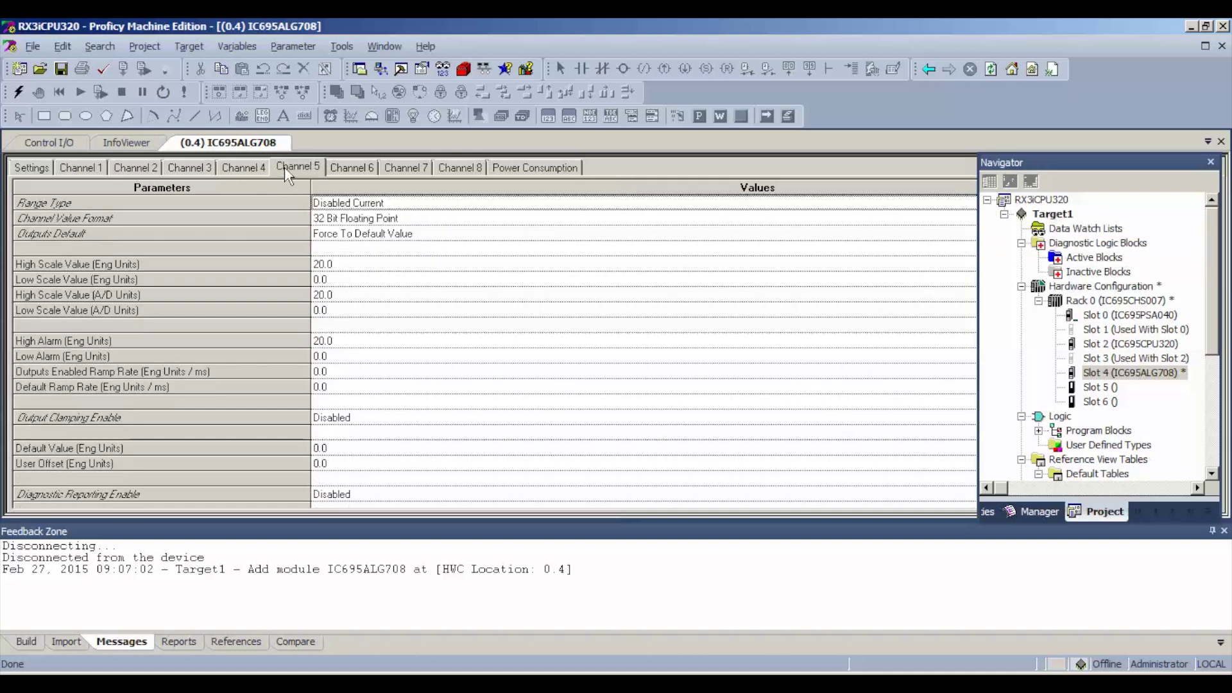
{"action": "left_click", "coordinate": [334, 203]}
{"action": "left_click", "coordinate": [366, 243]}
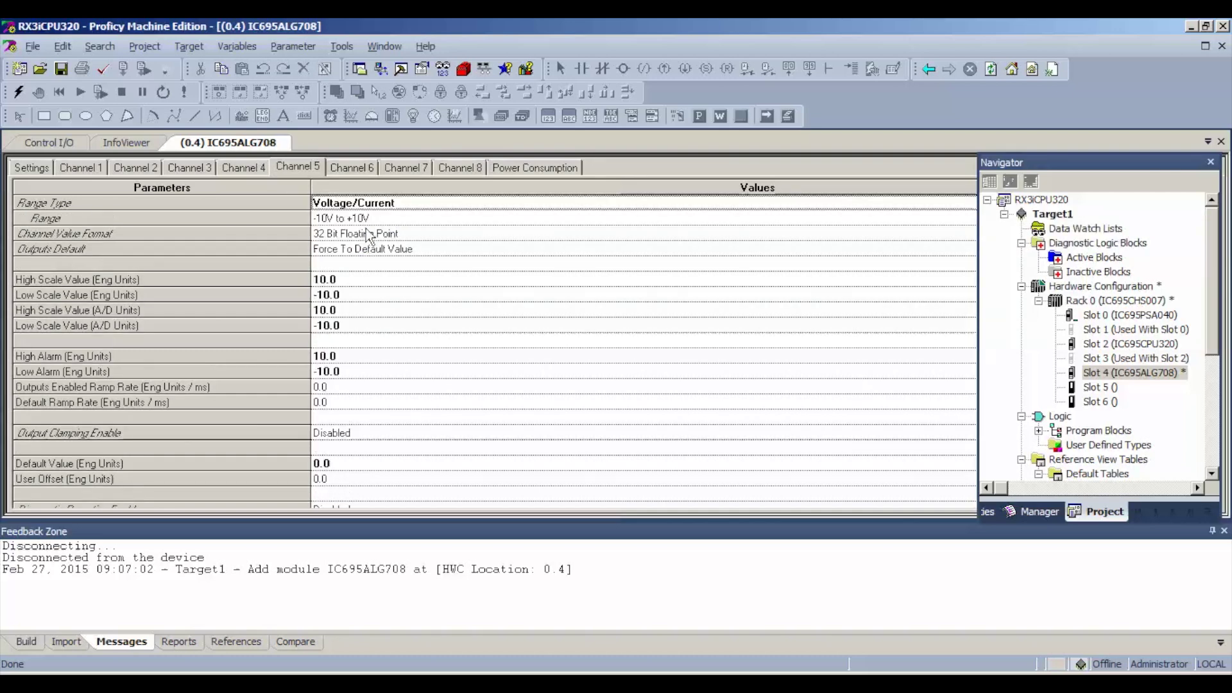
{"action": "left_click", "coordinate": [375, 235]}
{"action": "left_click", "coordinate": [372, 249]}
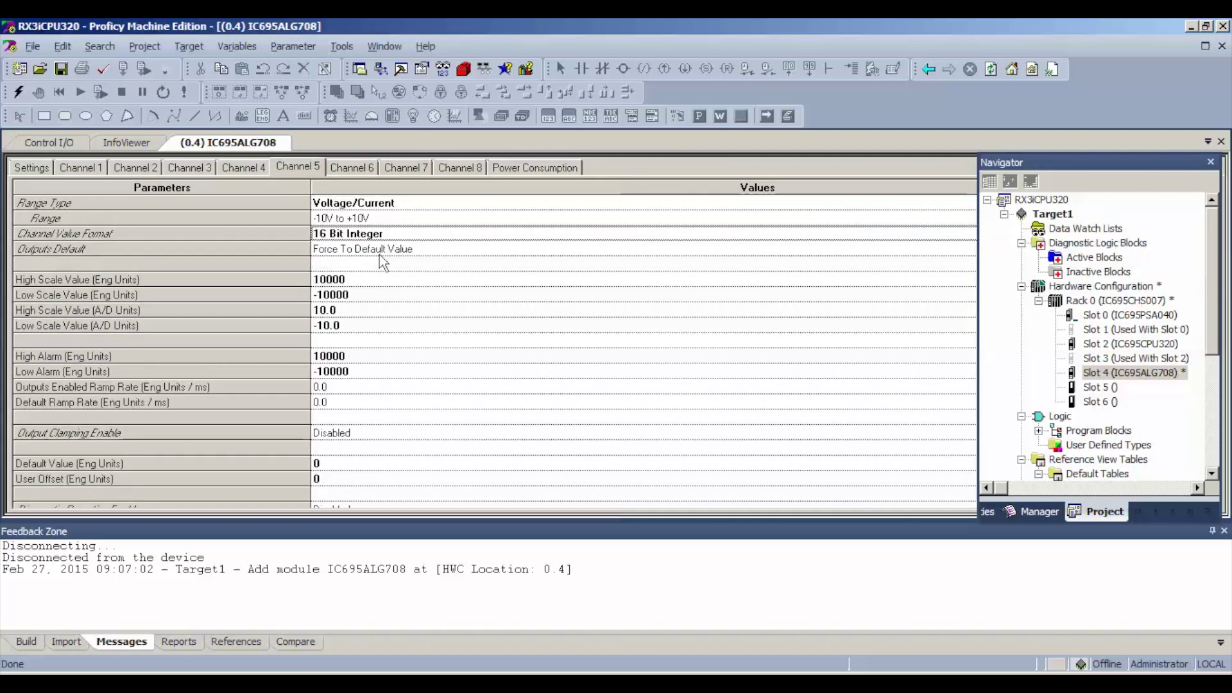
- Set Channels 6 and 7 to Voltage/Current range with 16 Bit Integer values
{"action": "left_click", "coordinate": [353, 167]}
{"action": "left_click", "coordinate": [369, 204]}
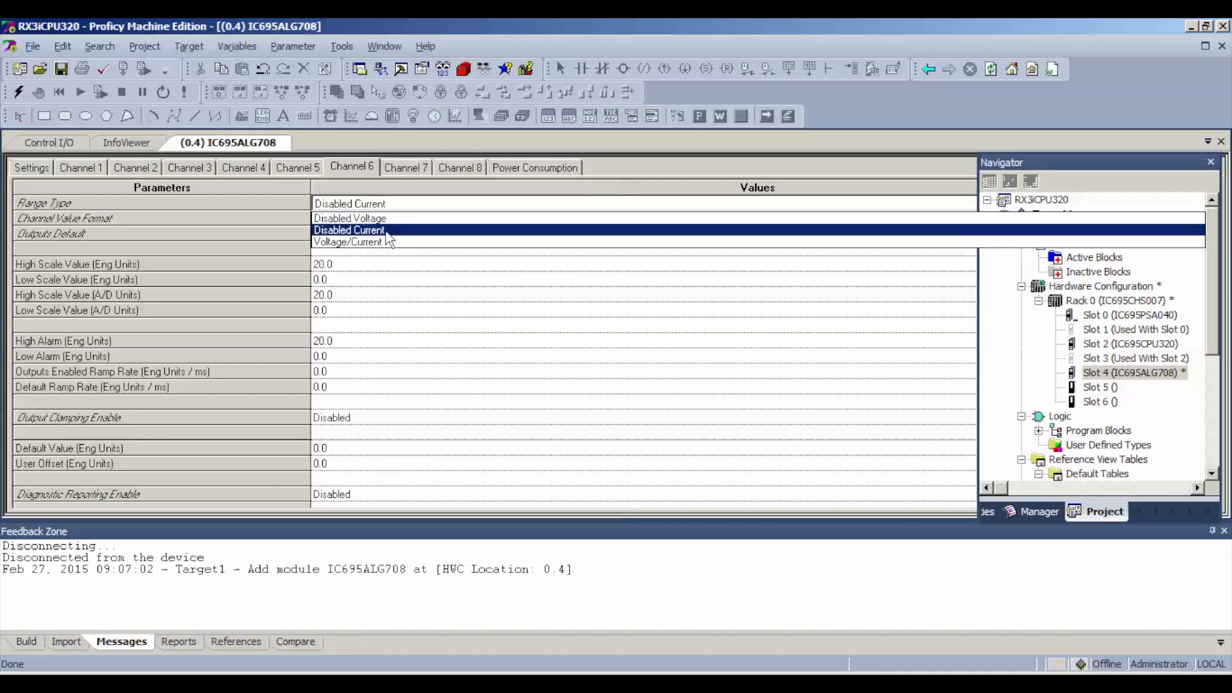
{"action": "left_click", "coordinate": [389, 242]}
{"action": "left_click", "coordinate": [392, 234]}
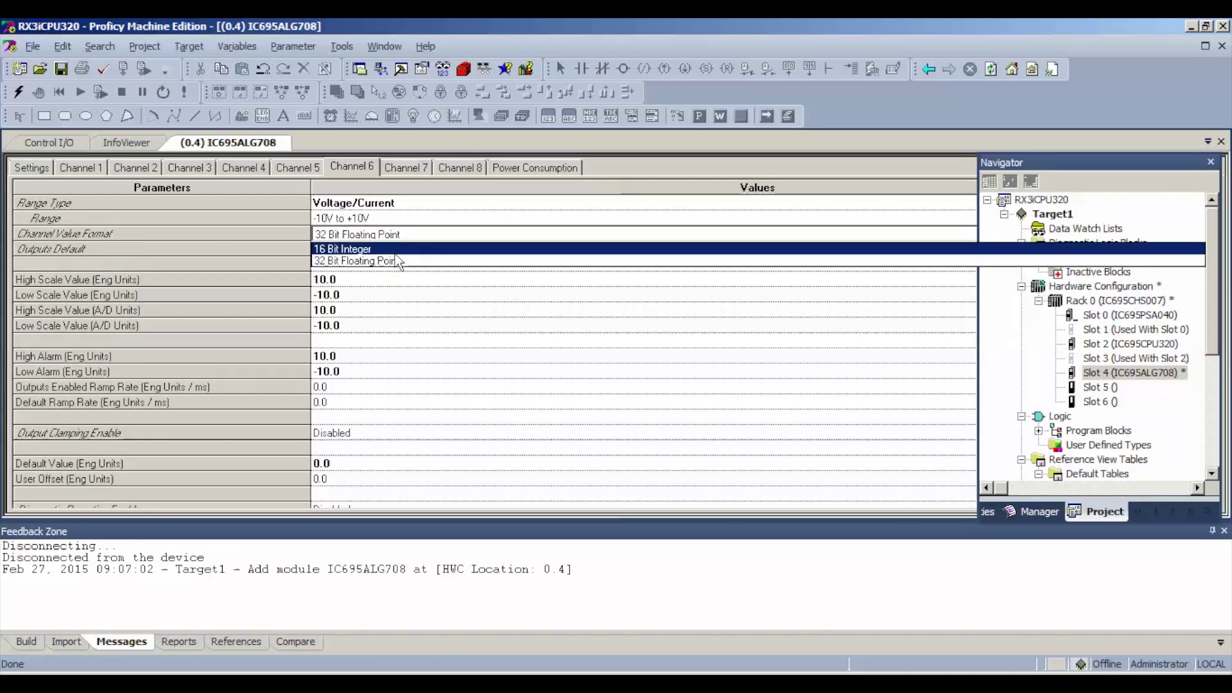
{"action": "left_click", "coordinate": [394, 250]}
{"action": "left_click", "coordinate": [406, 168]}
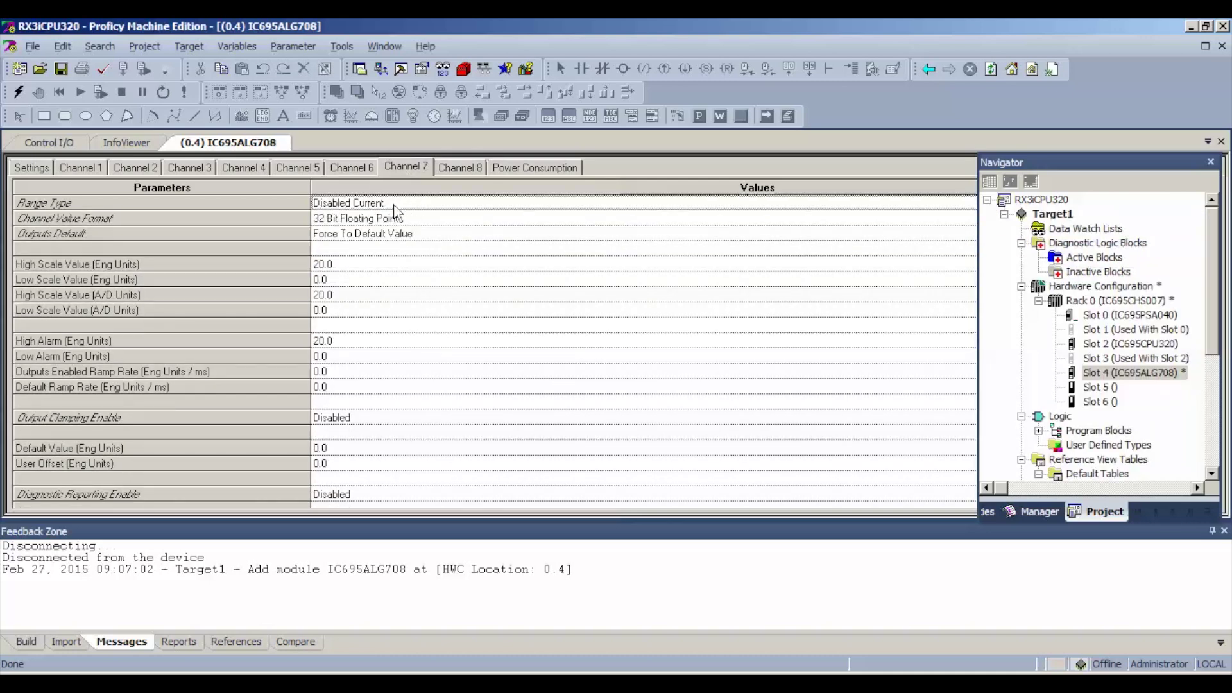
{"action": "left_click", "coordinate": [398, 204]}
{"action": "left_click", "coordinate": [402, 242]}
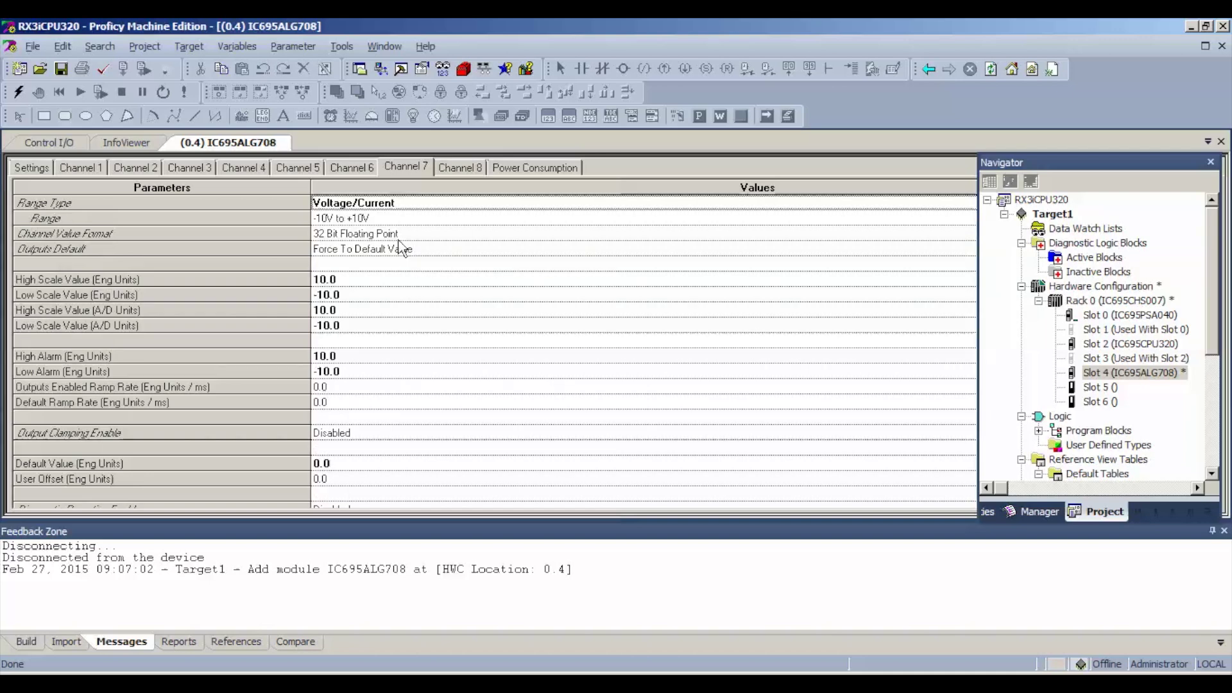
{"action": "left_click", "coordinate": [404, 235]}
{"action": "left_click", "coordinate": [407, 249]}
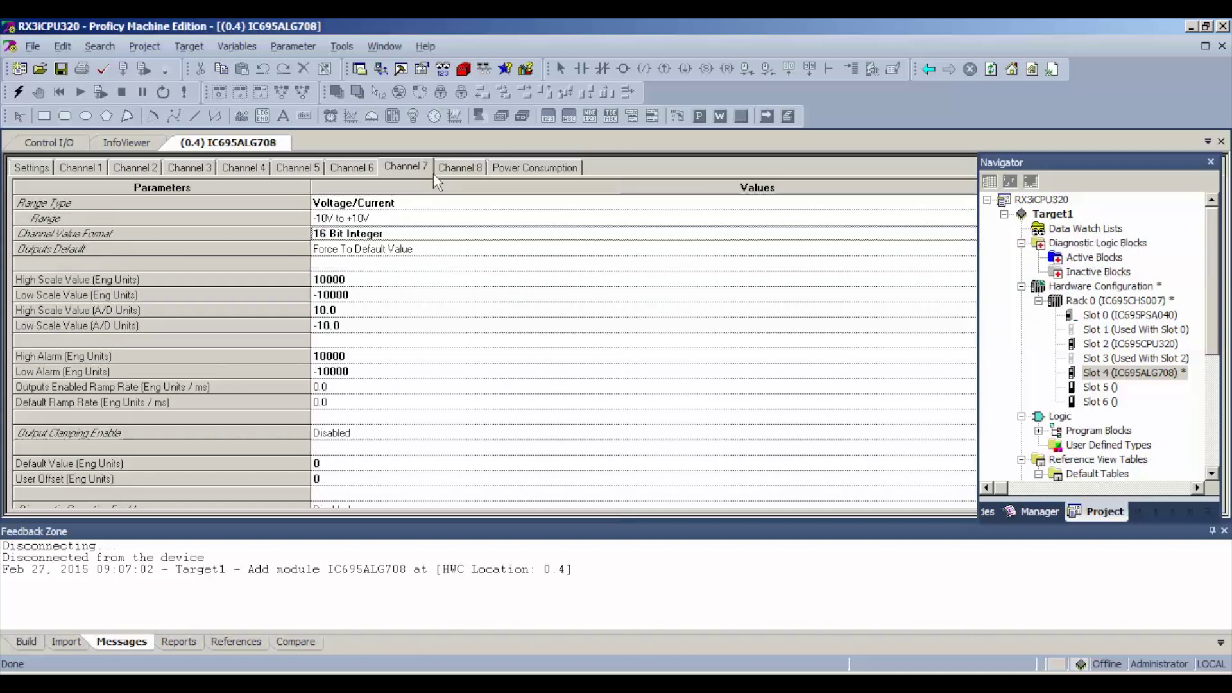
- Set Channel 8 to Voltage/Current, 16 Bit Integer, and go online to the controller
{"action": "left_click", "coordinate": [441, 167]}
{"action": "left_click", "coordinate": [417, 202]}
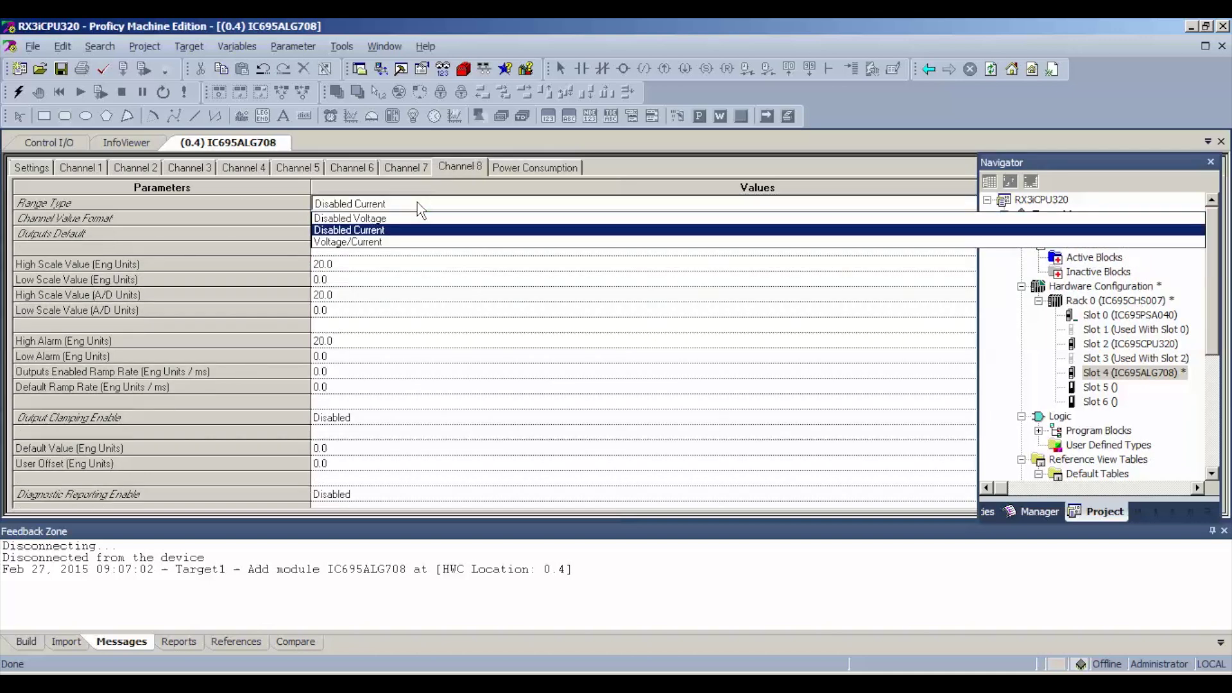
{"action": "left_click", "coordinate": [413, 241]}
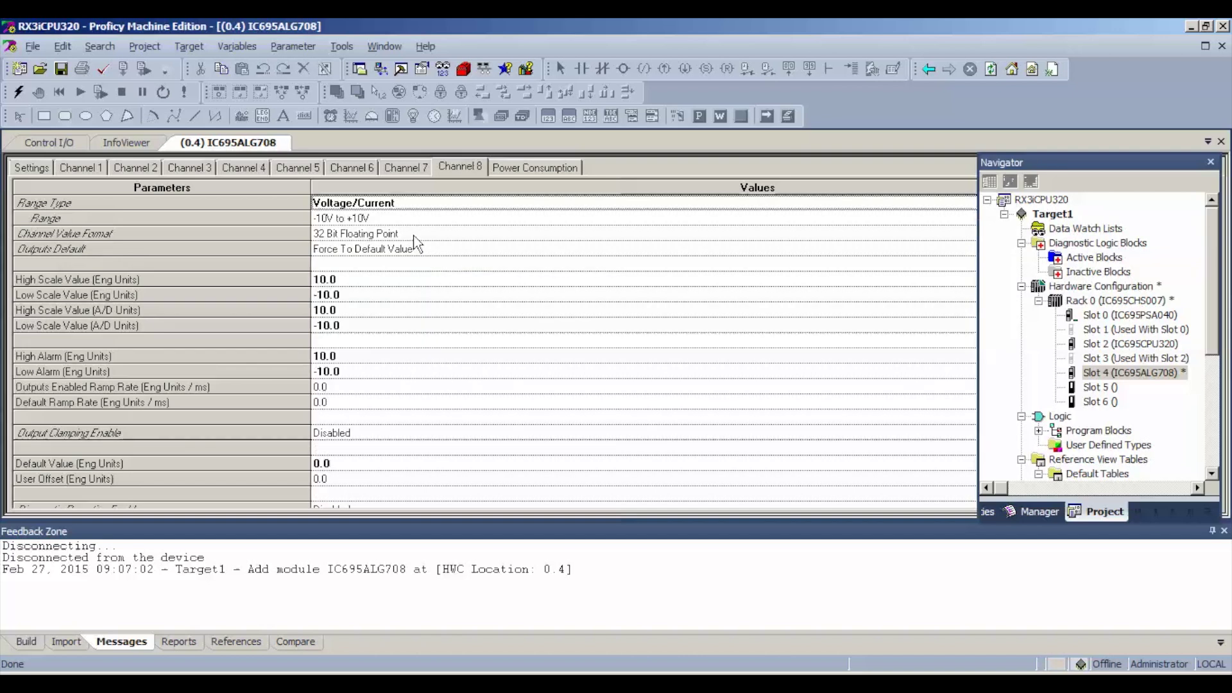
{"action": "left_click", "coordinate": [416, 236]}
{"action": "left_click", "coordinate": [415, 236]}
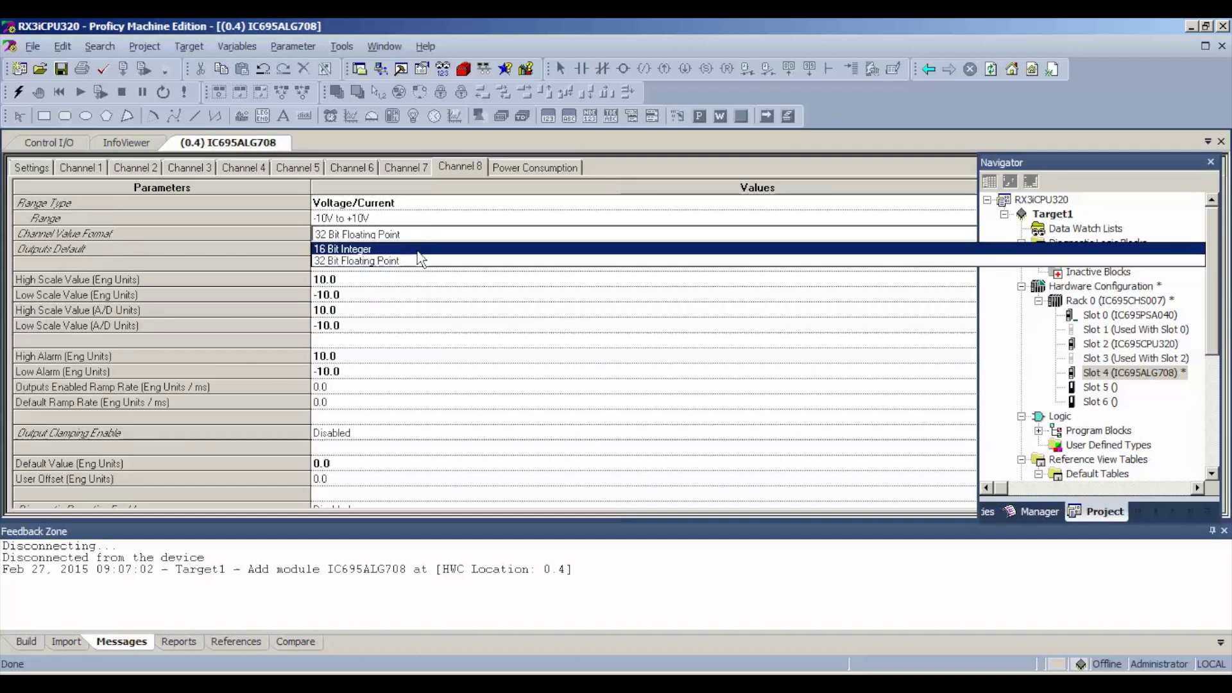
{"action": "left_click", "coordinate": [410, 242]}
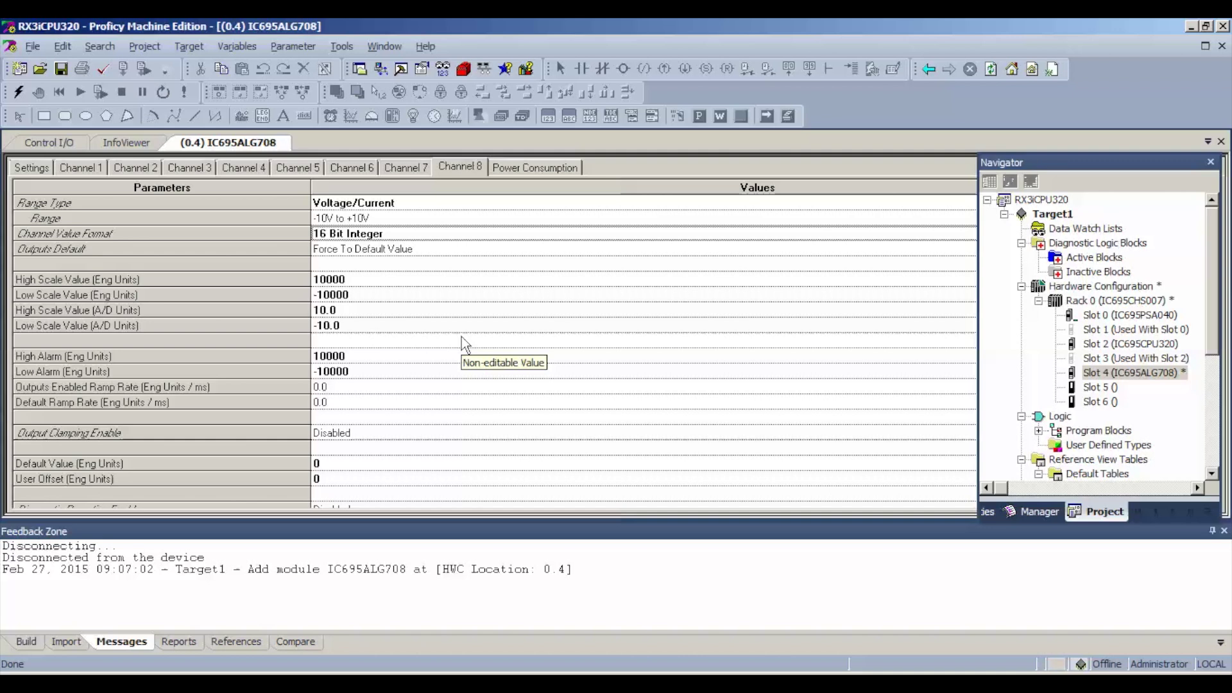
{"action": "left_click", "coordinate": [20, 93]}
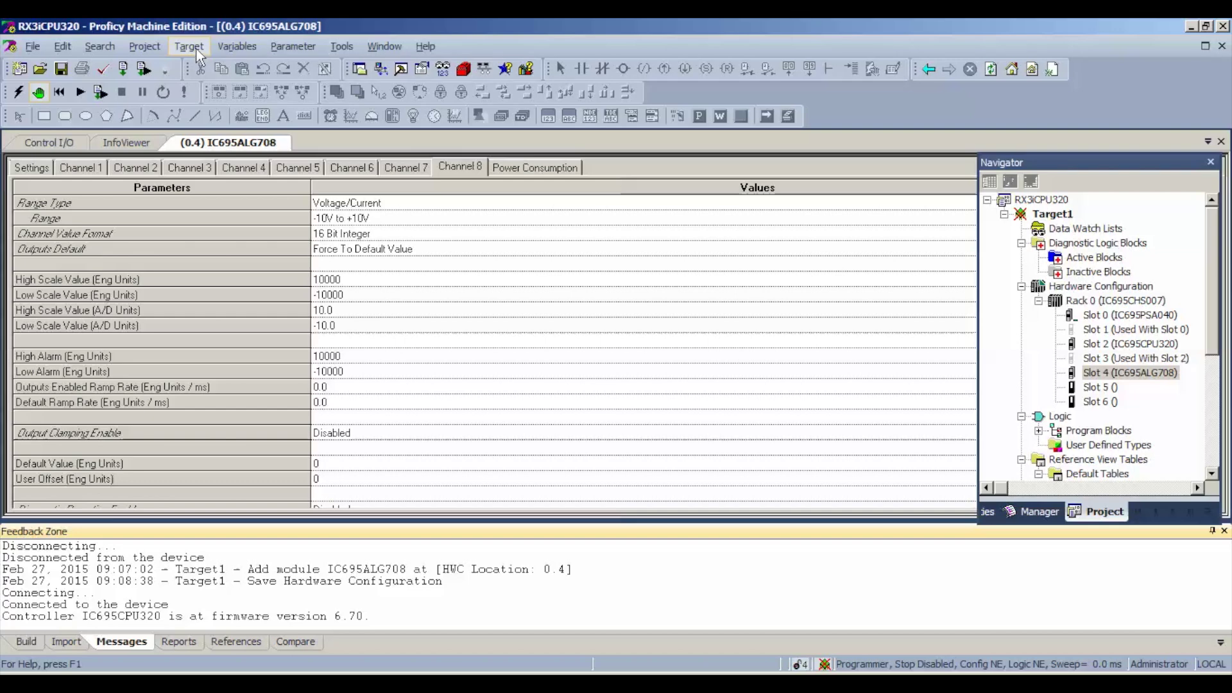
- Clear the Controller and IO Fault Tables on the controller, then launch Download and Start
{"action": "left_click", "coordinate": [195, 46]}
{"action": "mouse_move", "coordinate": [299, 280]}
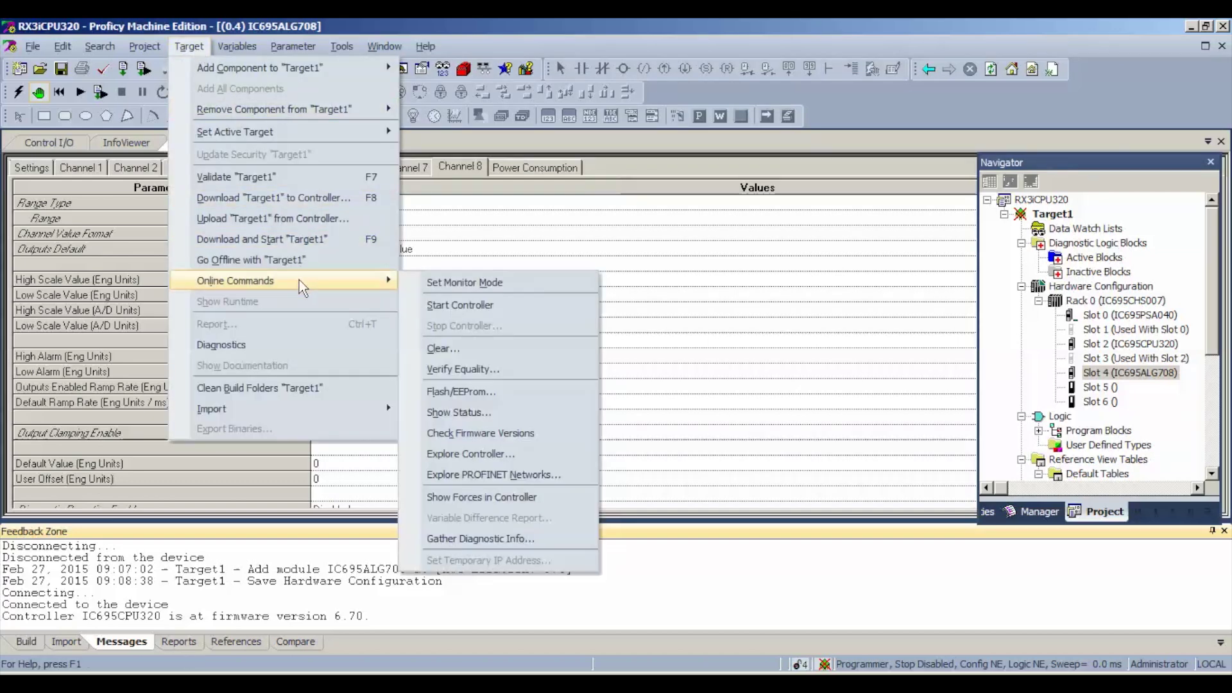
{"action": "left_click", "coordinate": [444, 350]}
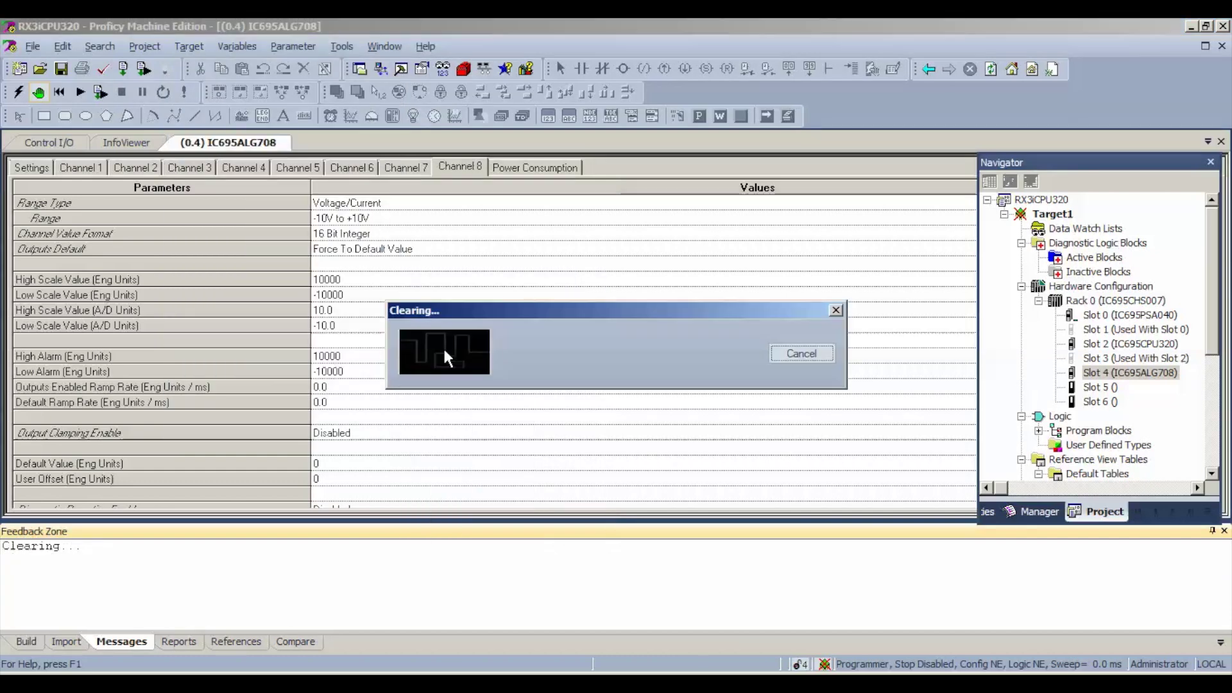
{"action": "left_click", "coordinate": [496, 424]}
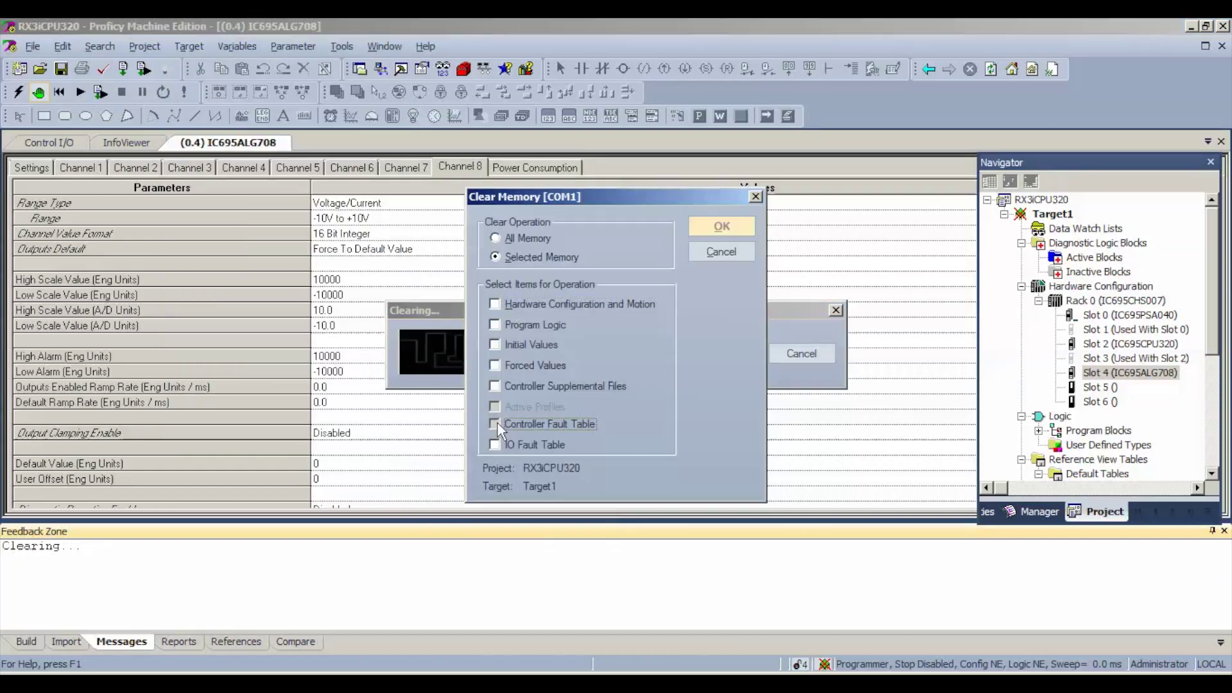
{"action": "left_click", "coordinate": [498, 443]}
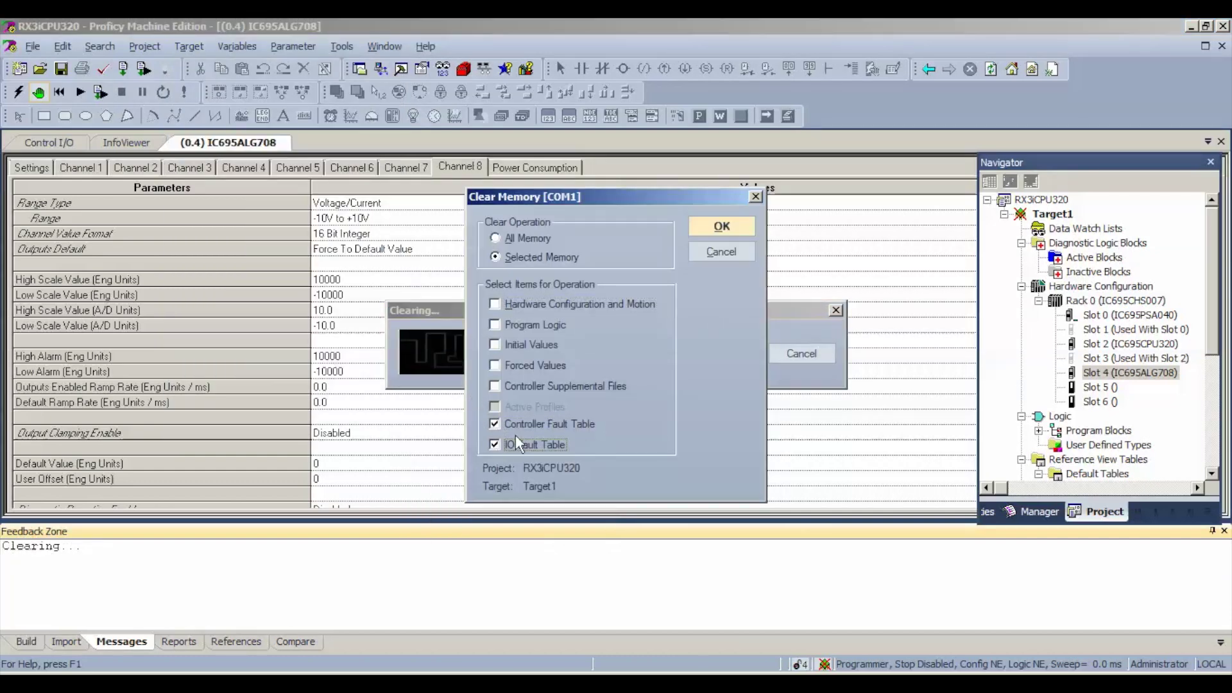
{"action": "left_click", "coordinate": [740, 233]}
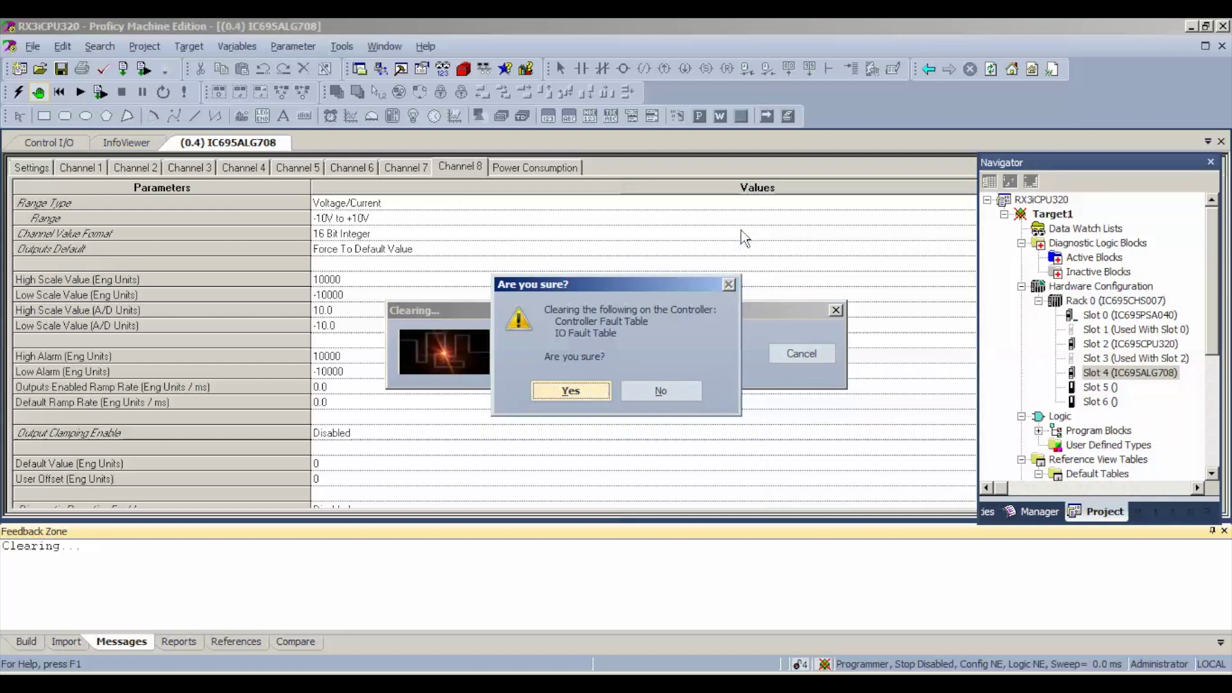
{"action": "left_click", "coordinate": [599, 393]}
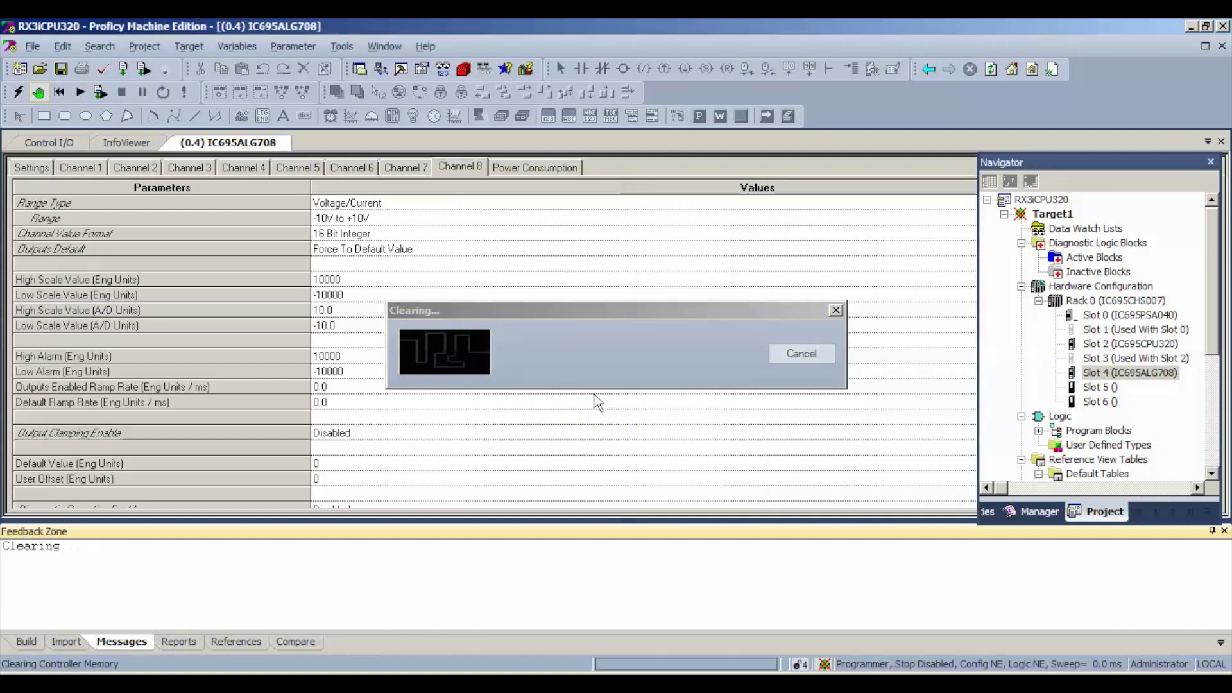
{"action": "left_click", "coordinate": [100, 94]}
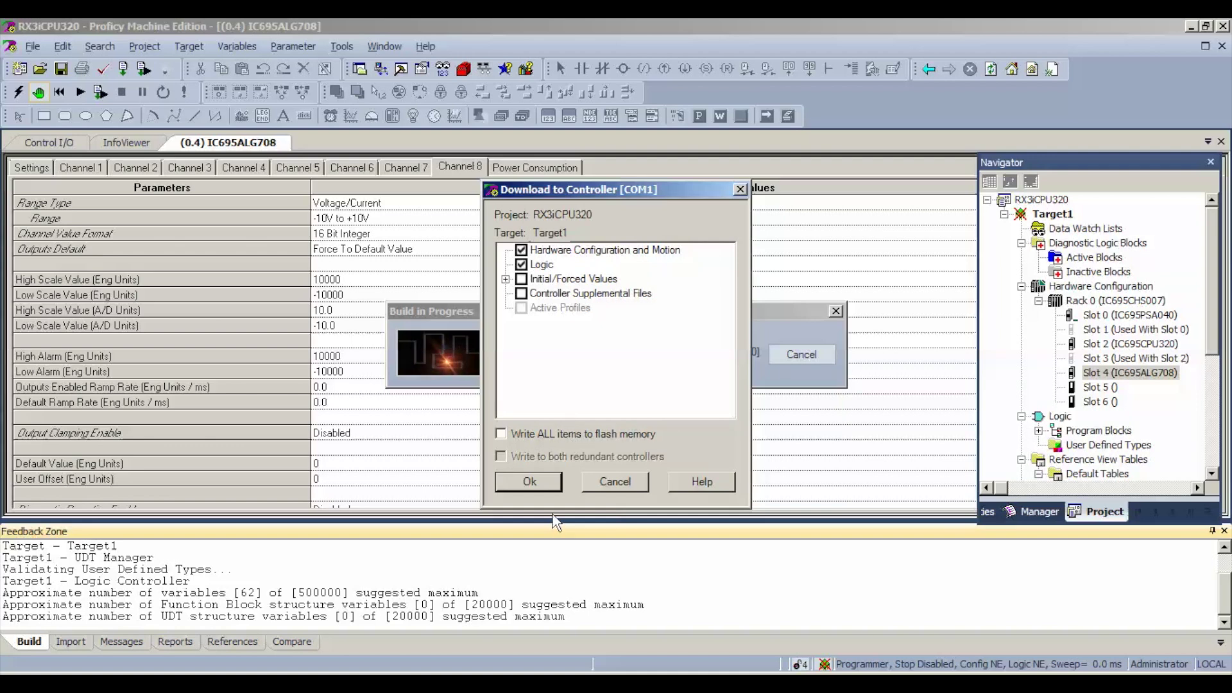
- Download hardware configuration and logic to the controller and let it start running
{"action": "left_click", "coordinate": [545, 483]}
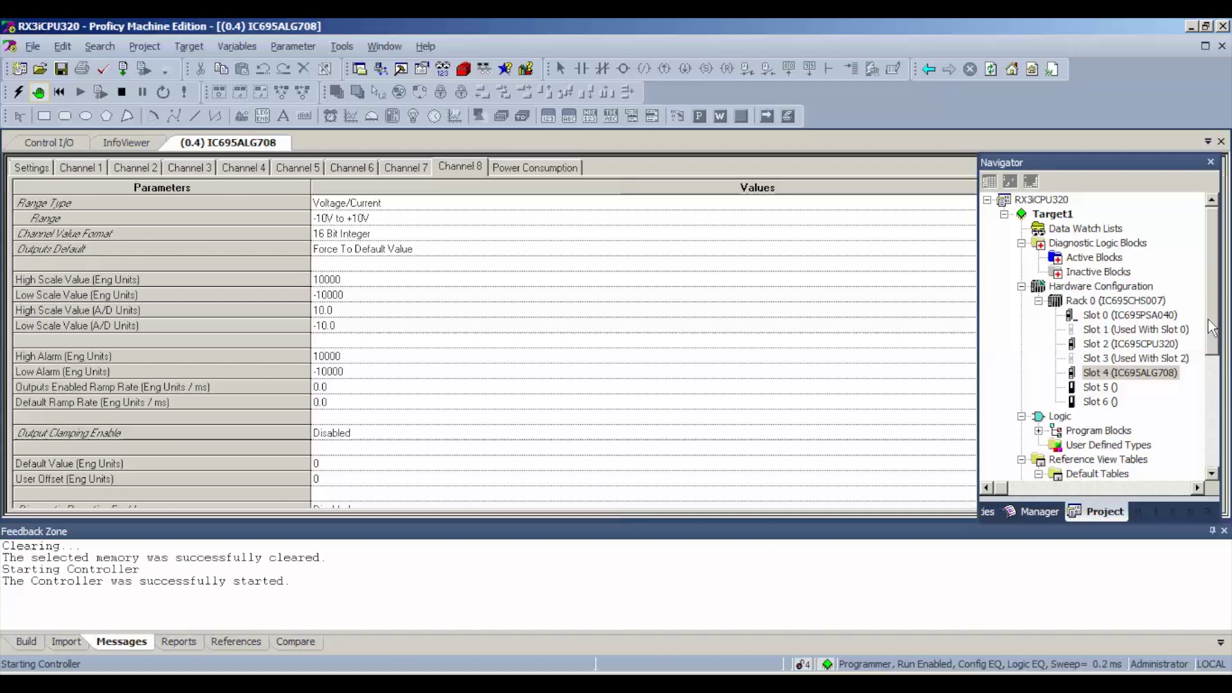
{"action": "left_click_drag", "start_coordinate": [1212, 327], "coordinate": [1212, 403]}
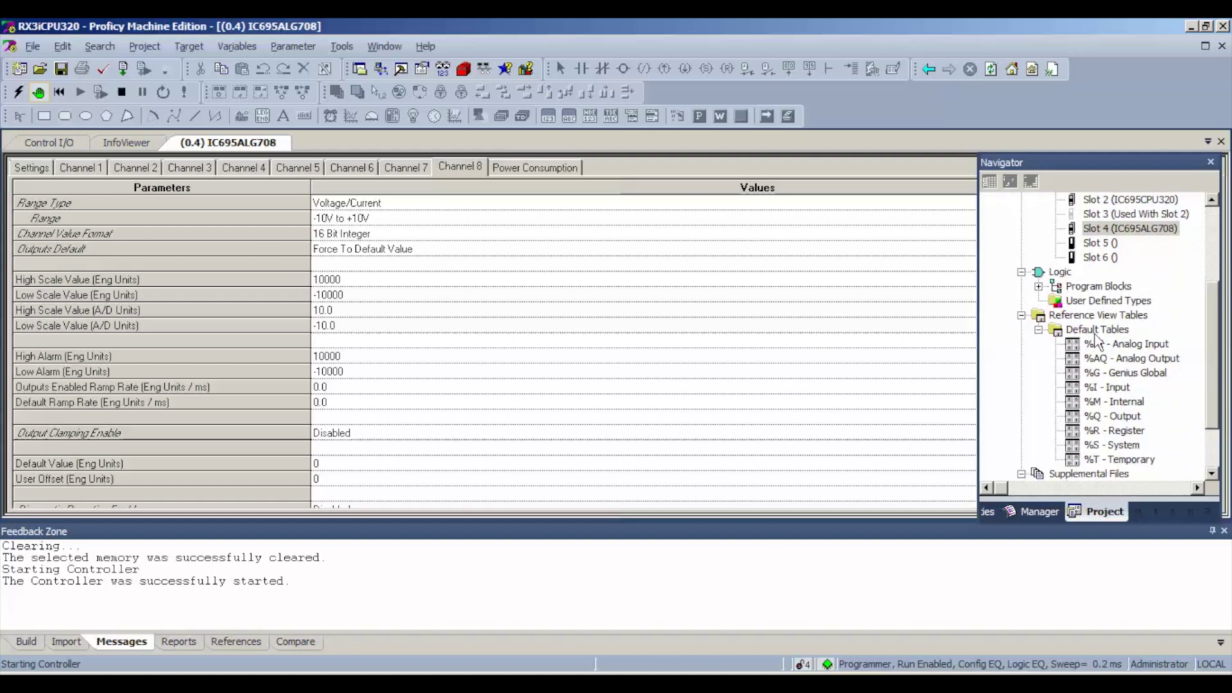
- Open the %AQ - Analog Output table from Default Tables and set %AQ0001 to 32000
{"action": "left_click", "coordinate": [1039, 330]}
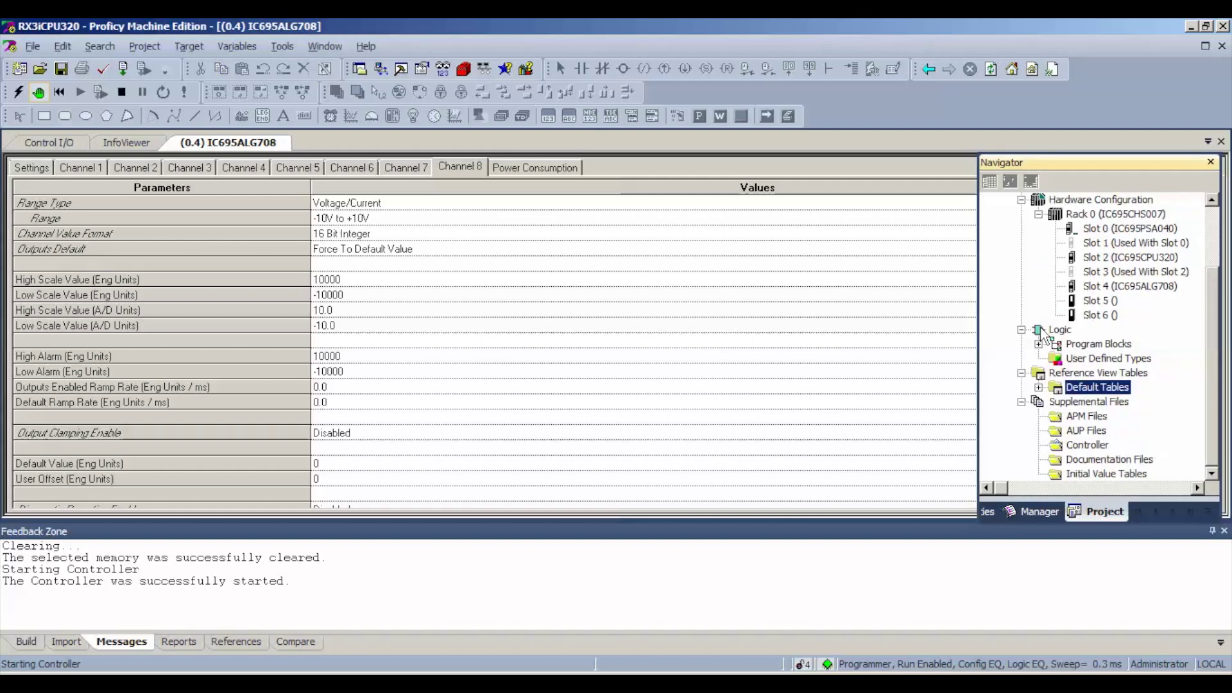
{"action": "left_click", "coordinate": [1038, 388]}
{"action": "double_click", "coordinate": [1090, 373]}
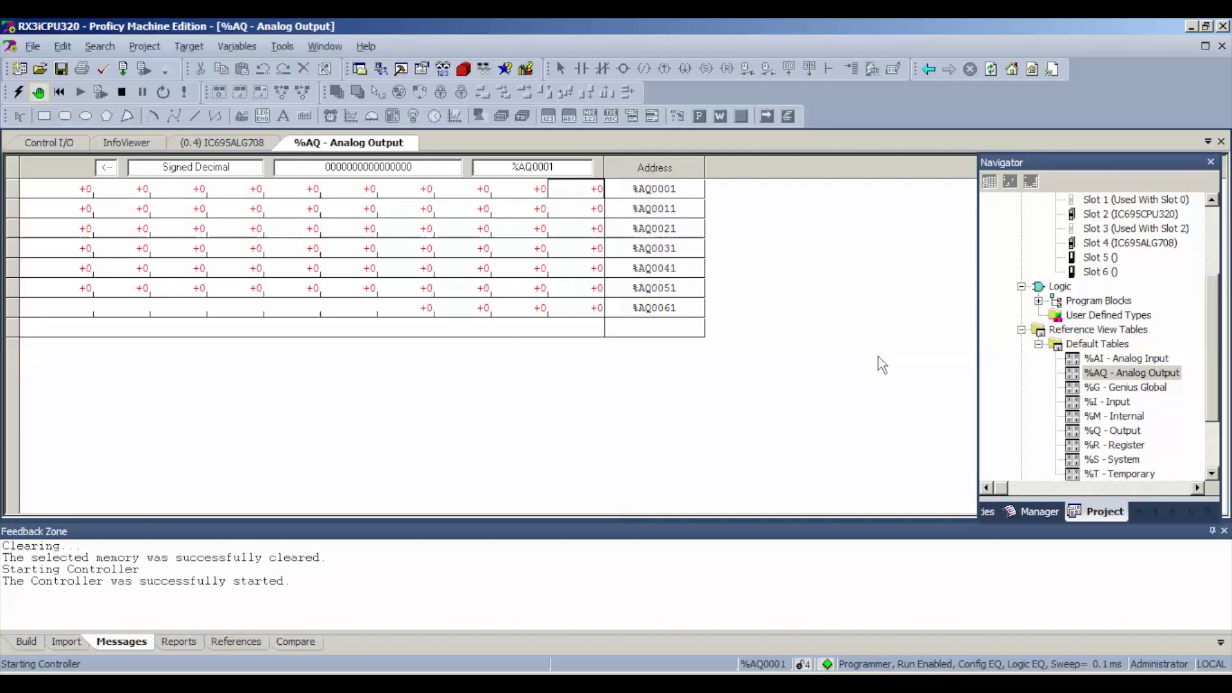
{"action": "type", "text": "32000"}
{"action": "key", "text": "Return"}
- Enter 32000 into %AQ0002 through %AQ0004
{"action": "type", "text": "32000"}
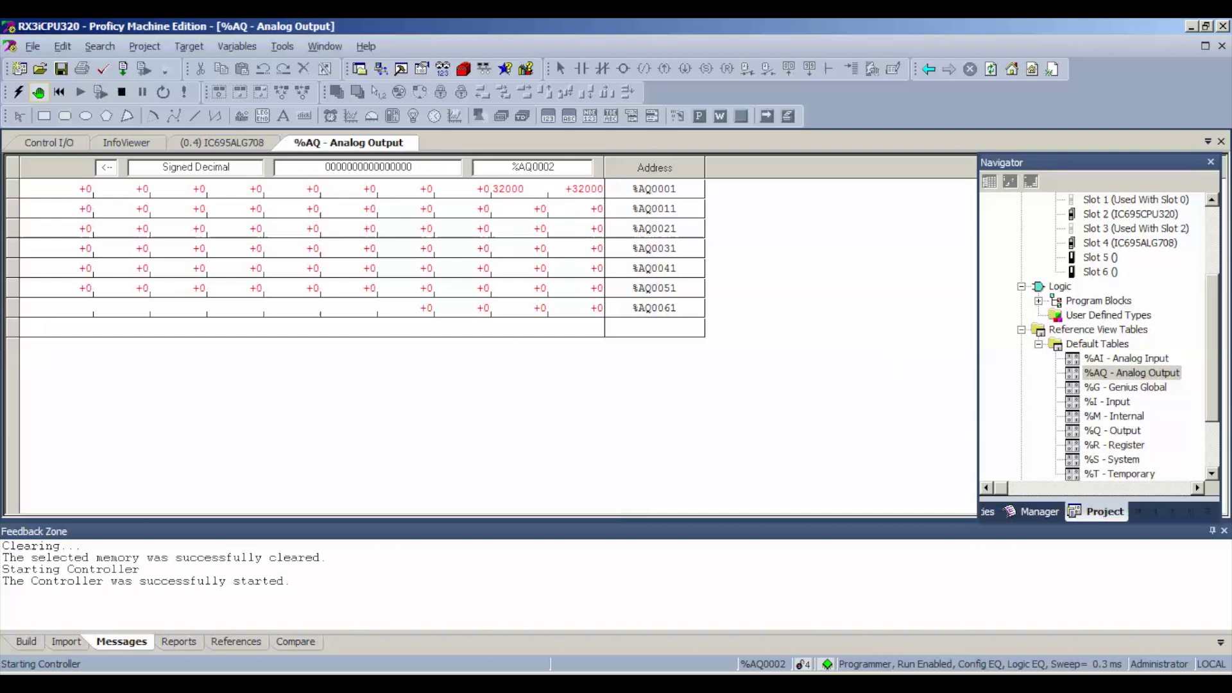
{"action": "key", "text": "Escape"}
{"action": "key", "text": "Return"}
{"action": "type", "text": "32000"}
{"action": "key", "text": "Return"}
{"action": "type", "text": "3200"}
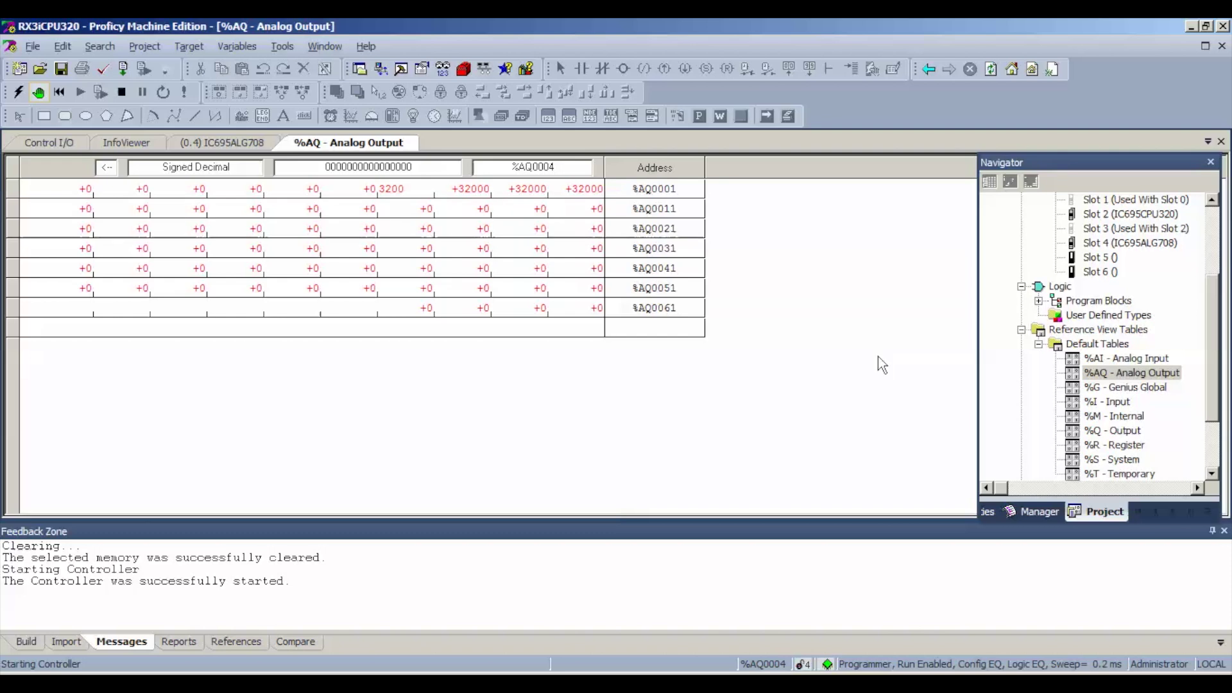
{"action": "key", "text": "Escape"}
{"action": "key", "text": "Return"}
- Enter 32000 into %AQ0005 through %AQ0008
{"action": "type", "text": "32000"}
{"action": "key", "text": "Return"}
{"action": "type", "text": "32000"}
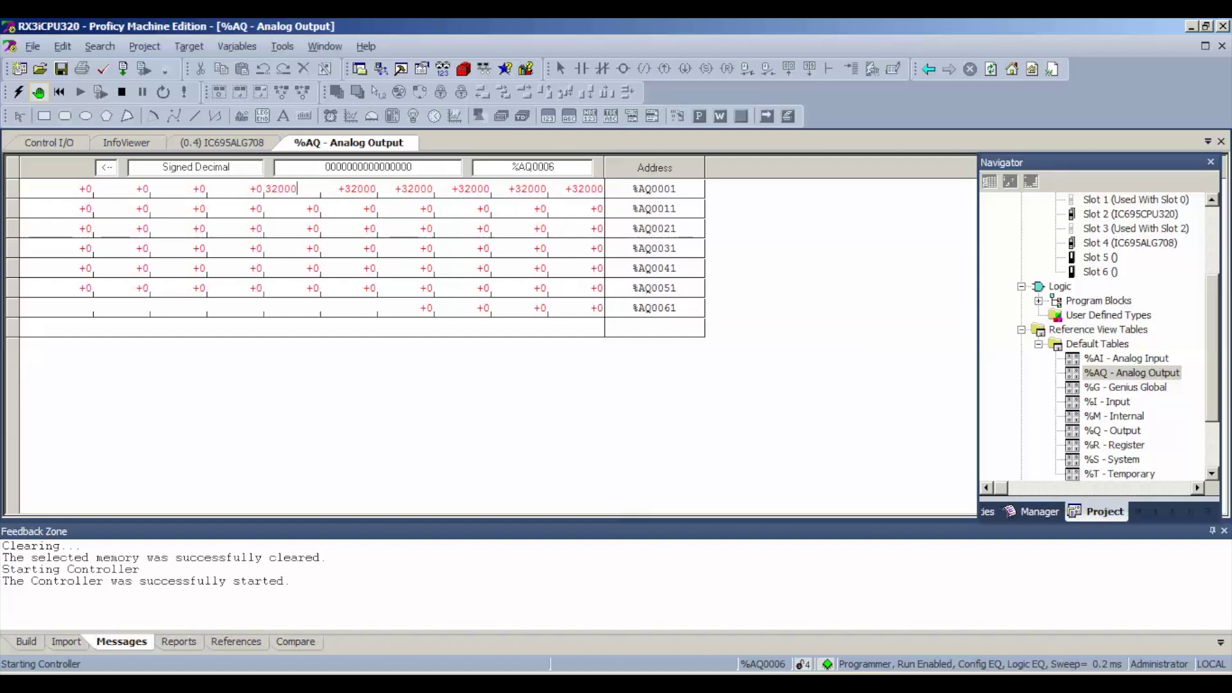
{"action": "key", "text": "Return"}
{"action": "type", "text": "32000"}
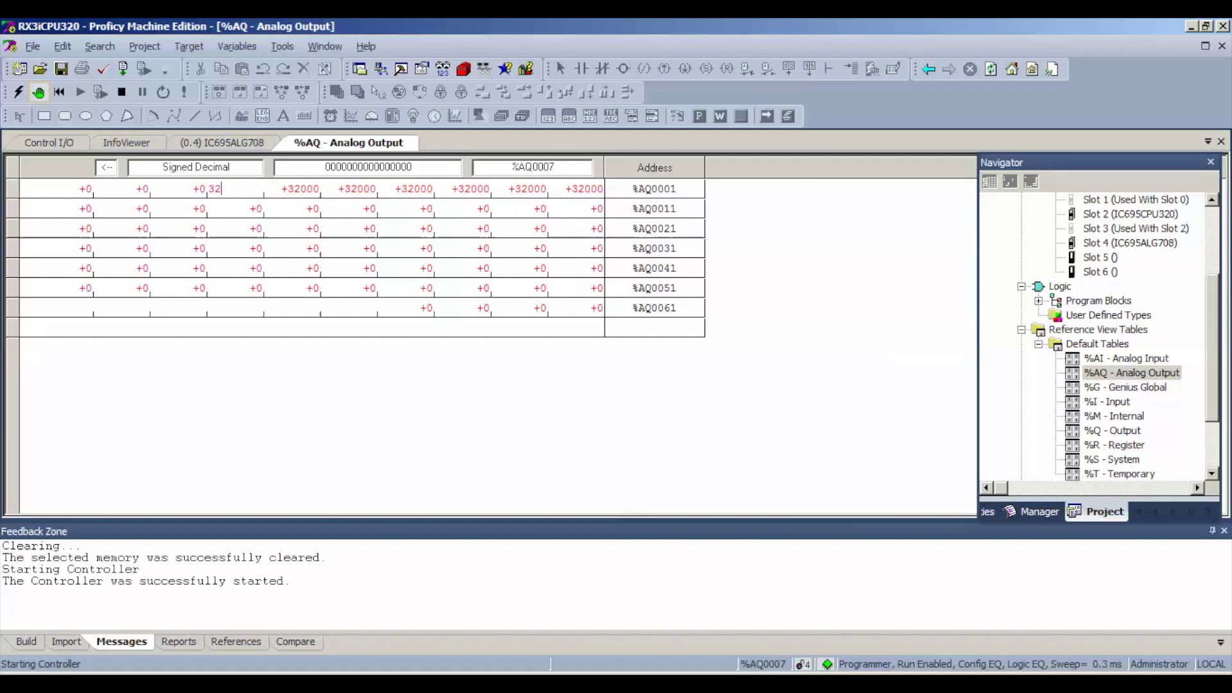
{"action": "key", "text": "Return"}
{"action": "type", "text": "3200"}
{"action": "key", "text": "Escape"}
{"action": "key", "text": "Right"}
{"action": "key", "text": "Right"}
{"action": "key", "text": "Right"}
{"action": "key", "text": "Right"}
{"action": "key", "text": "Right"}
{"action": "key", "text": "Right"}
{"action": "key", "text": "Right"}
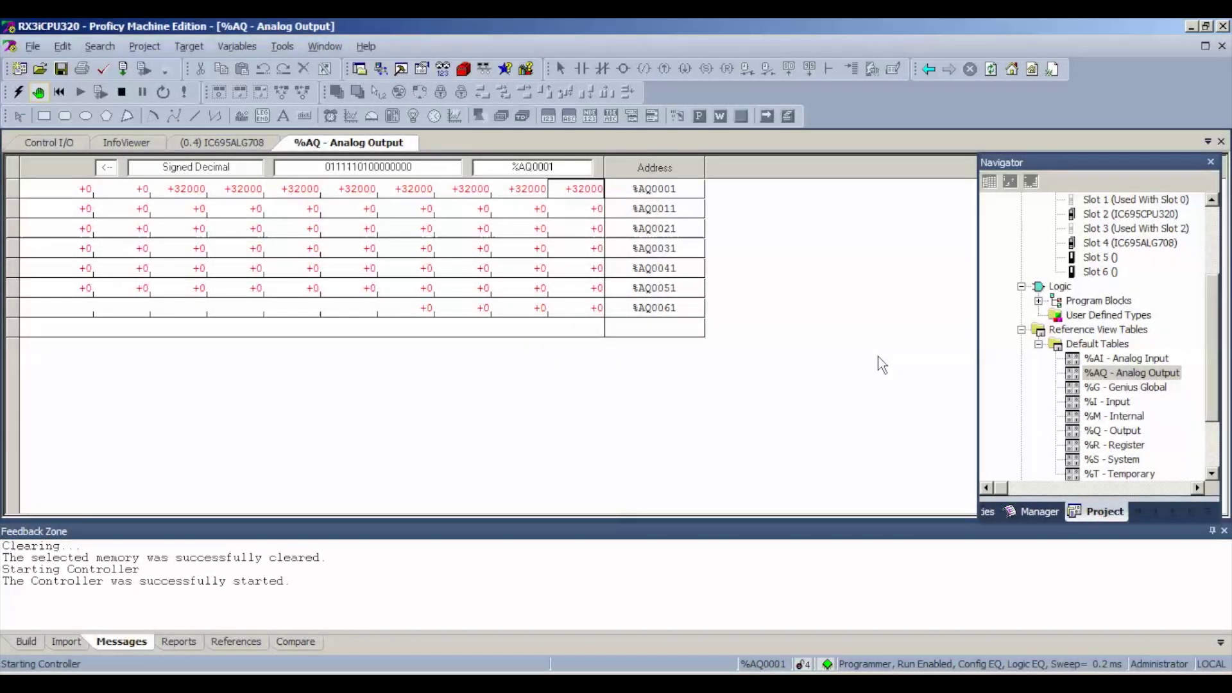
- Replace %AQ0001's 32000 with a lower value (16000 entered), leaving it reading +8000
{"action": "type", "text": "16000"}
{"action": "key", "text": "Return"}
{"action": "left_click_drag", "start_coordinate": [1219, 356], "coordinate": [1224, 219]}
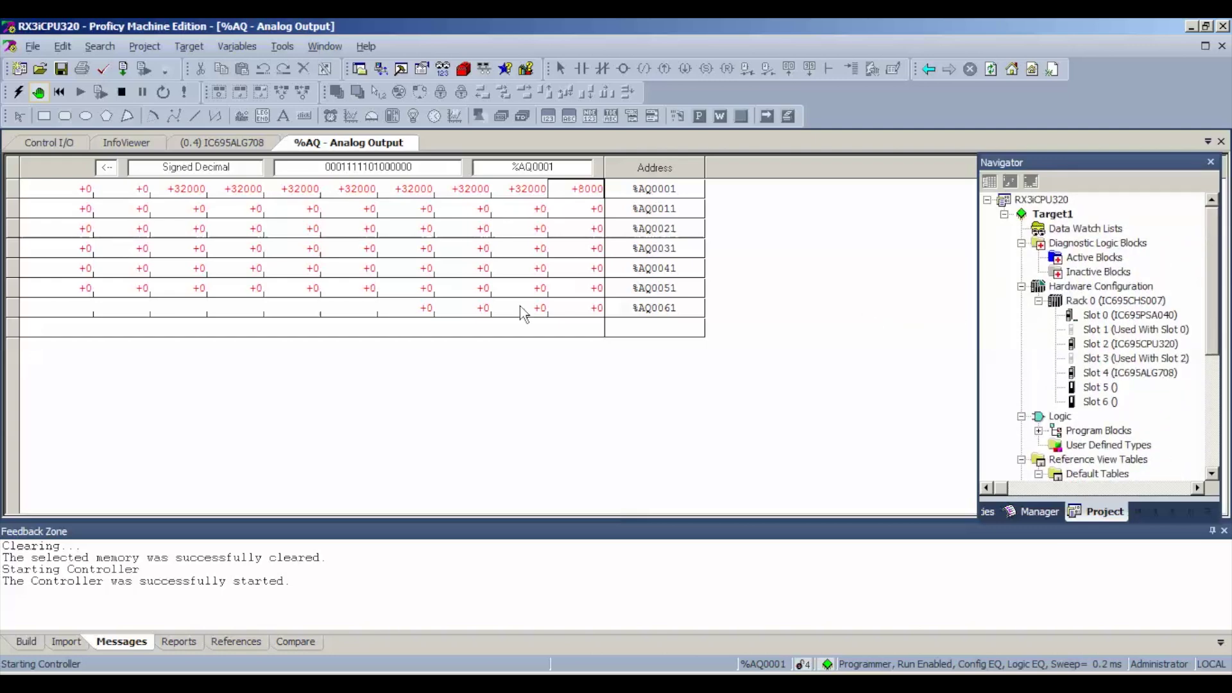
- Return to the IC695ALG708 parameters and stop the controller with outputs disabled
{"action": "left_click", "coordinate": [236, 144]}
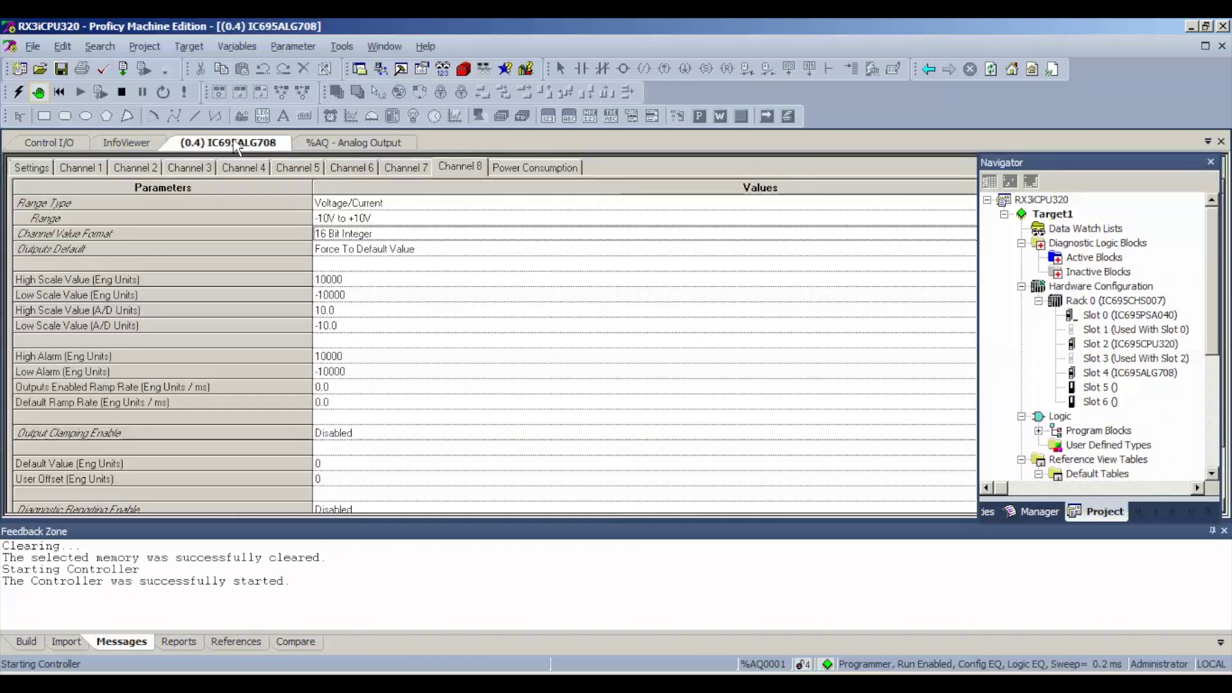
{"action": "left_click", "coordinate": [122, 91]}
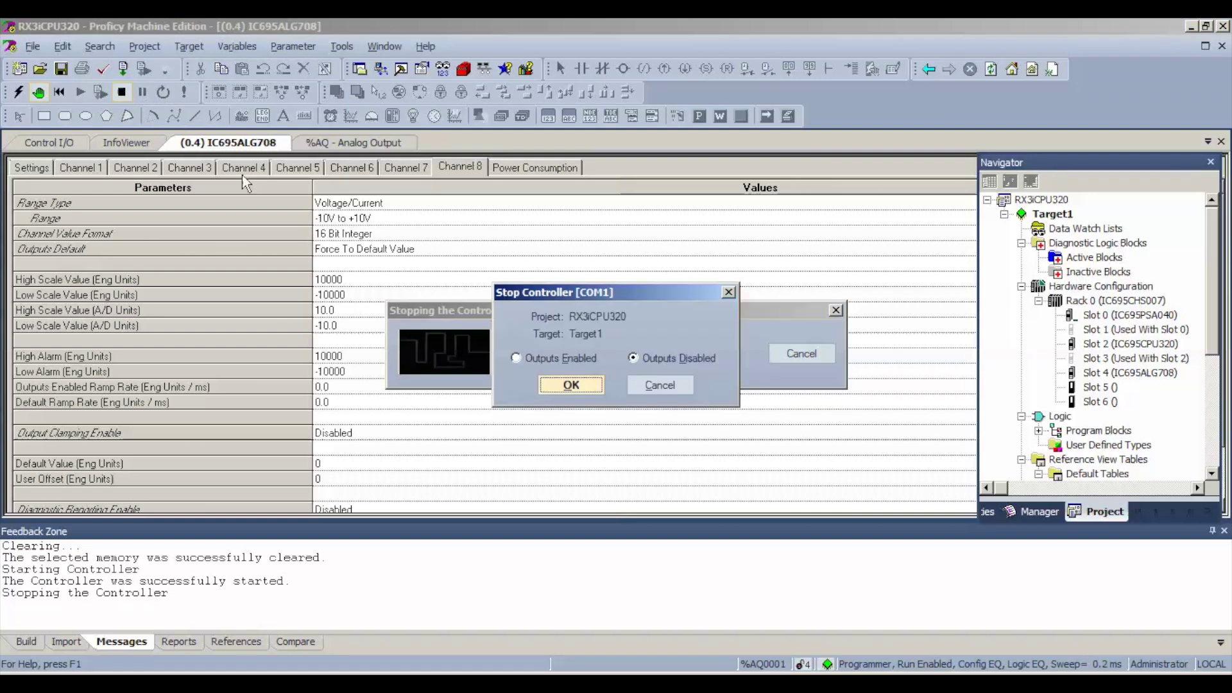
{"action": "left_click", "coordinate": [563, 386]}
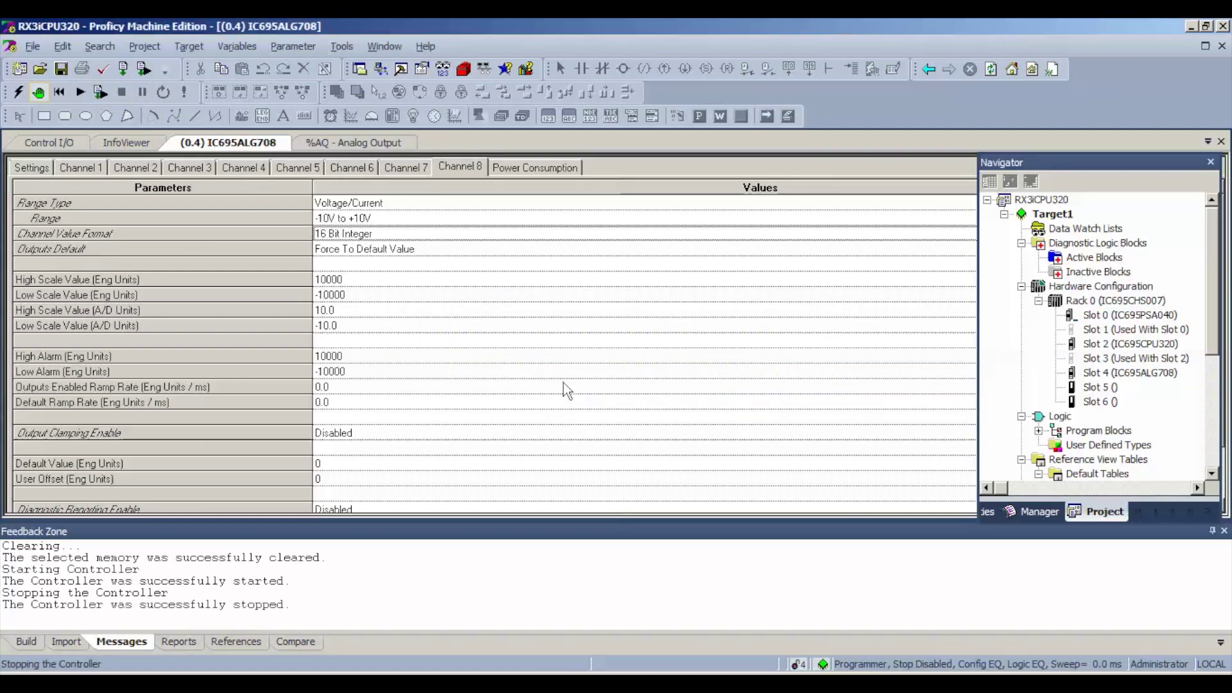
- Set Channels 1, 2 and 3 to the 4mA to 20mA range
{"action": "left_click", "coordinate": [98, 166]}
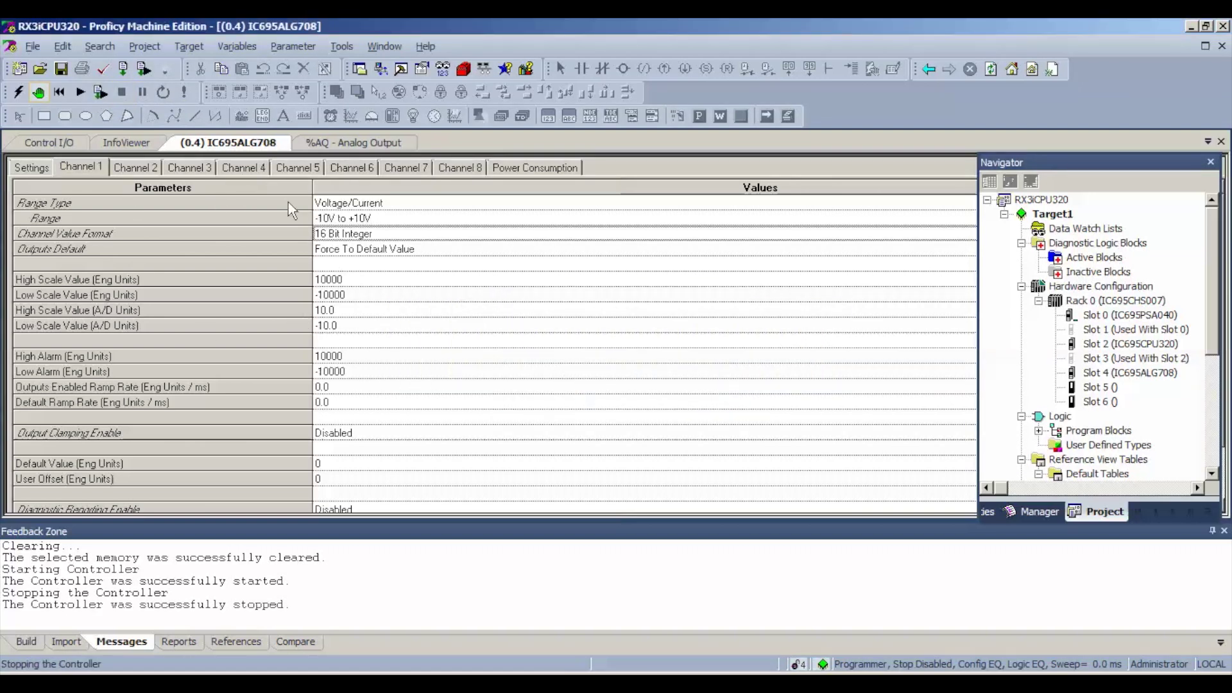
{"action": "mouse_move", "coordinate": [383, 222]}
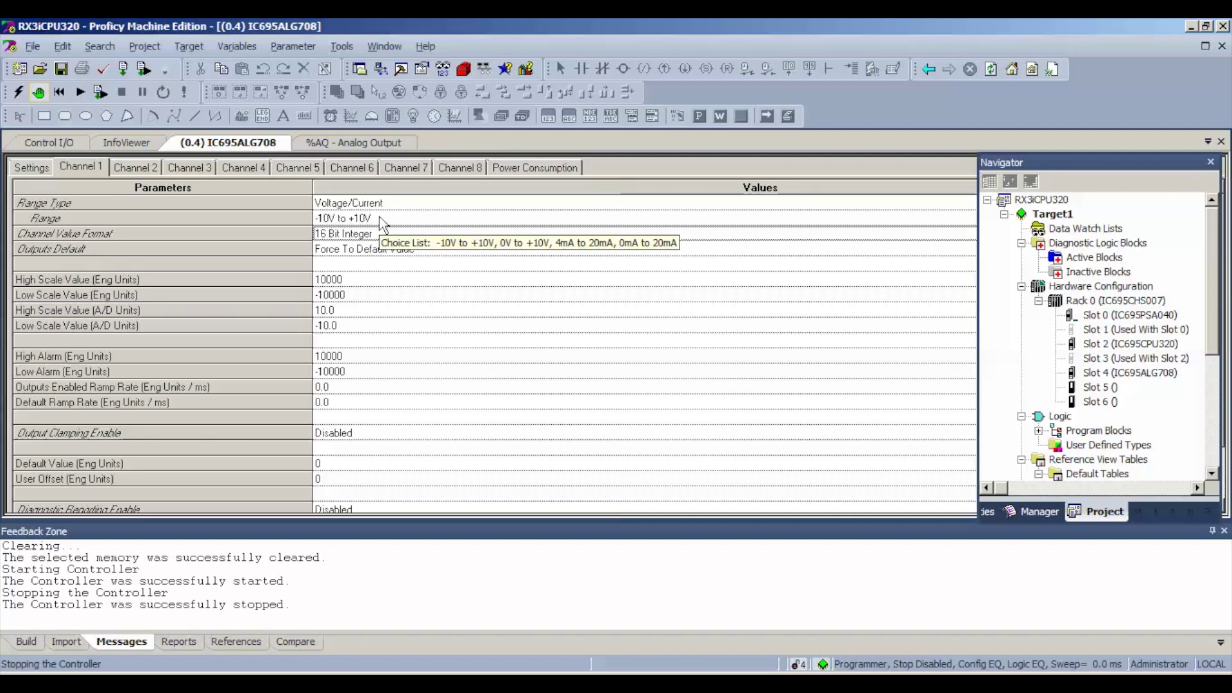
{"action": "left_click", "coordinate": [383, 219]}
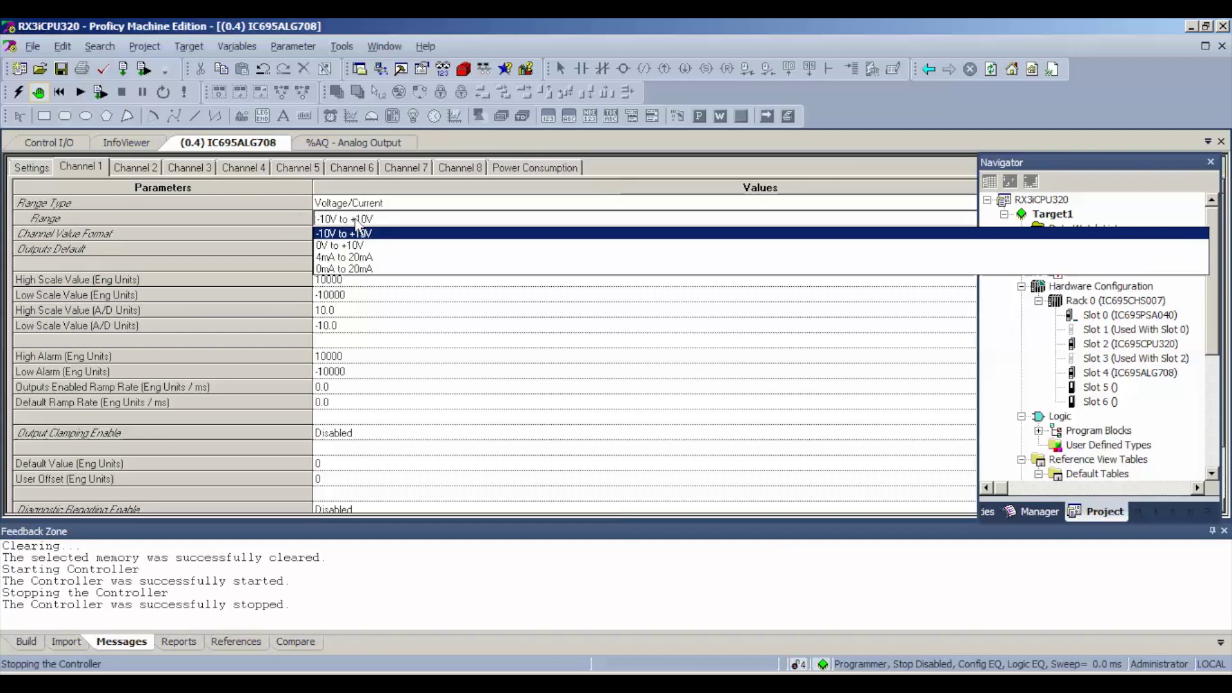
{"action": "left_click", "coordinate": [358, 256]}
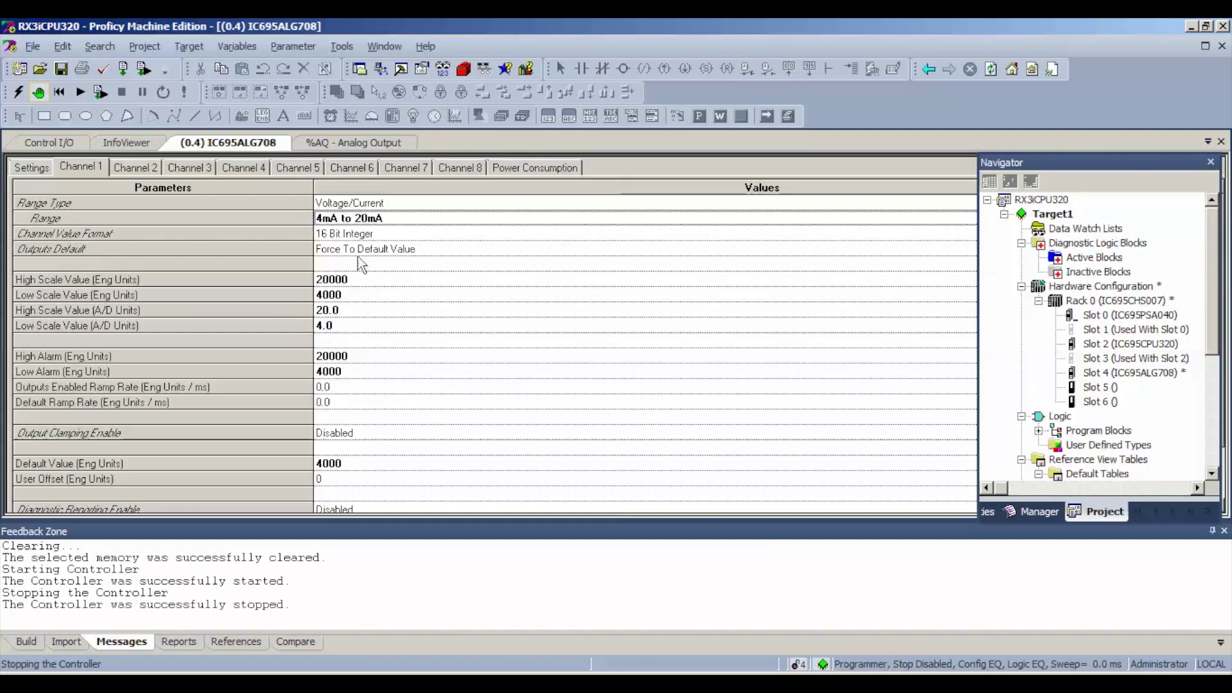
{"action": "left_click", "coordinate": [135, 167]}
{"action": "left_click", "coordinate": [350, 222]}
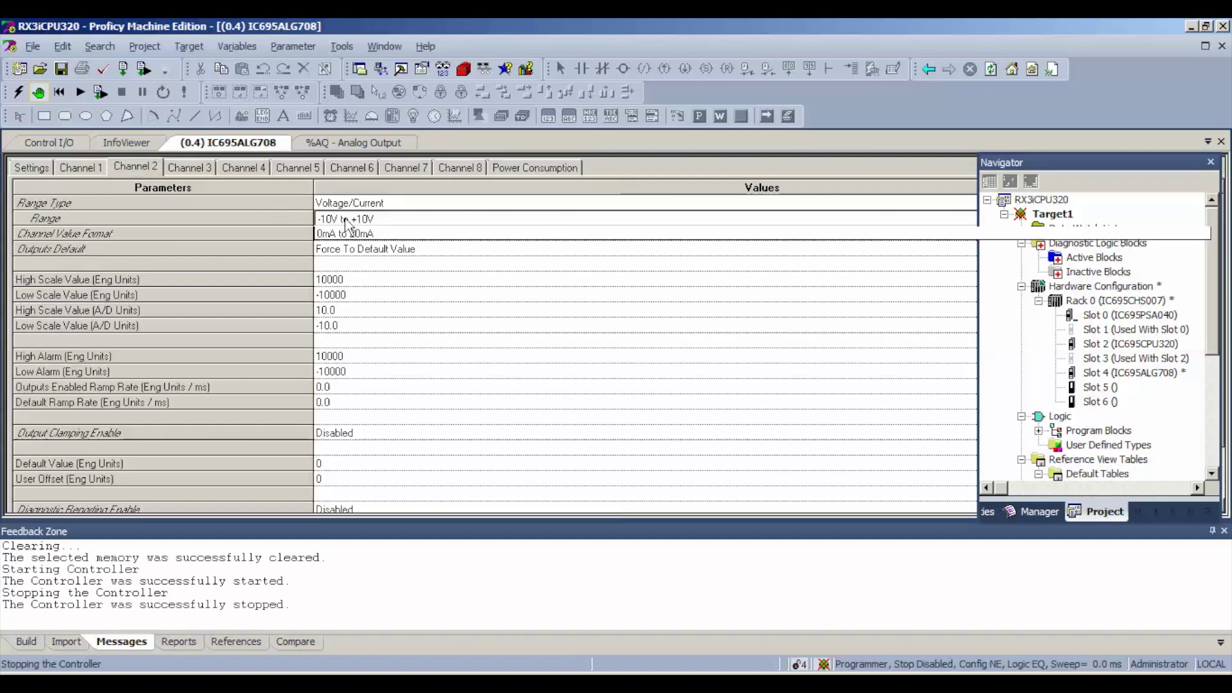
{"action": "left_click", "coordinate": [361, 269]}
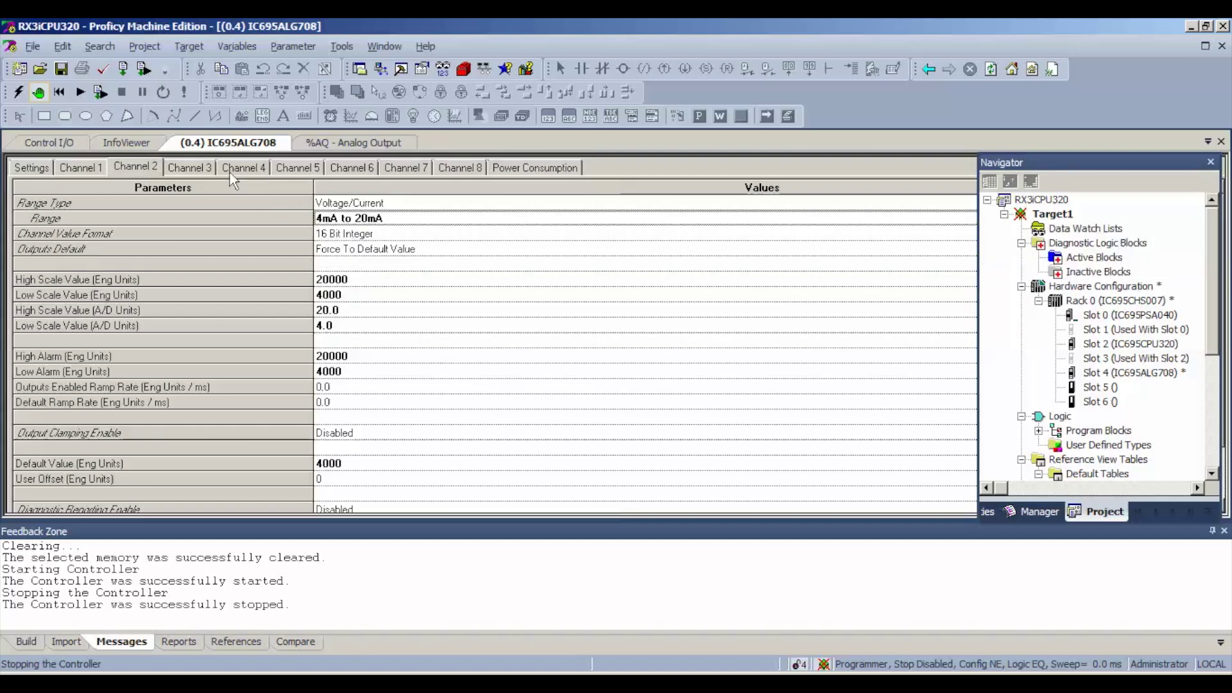
{"action": "left_click", "coordinate": [193, 167]}
{"action": "left_click", "coordinate": [347, 222]}
{"action": "left_click", "coordinate": [361, 251]}
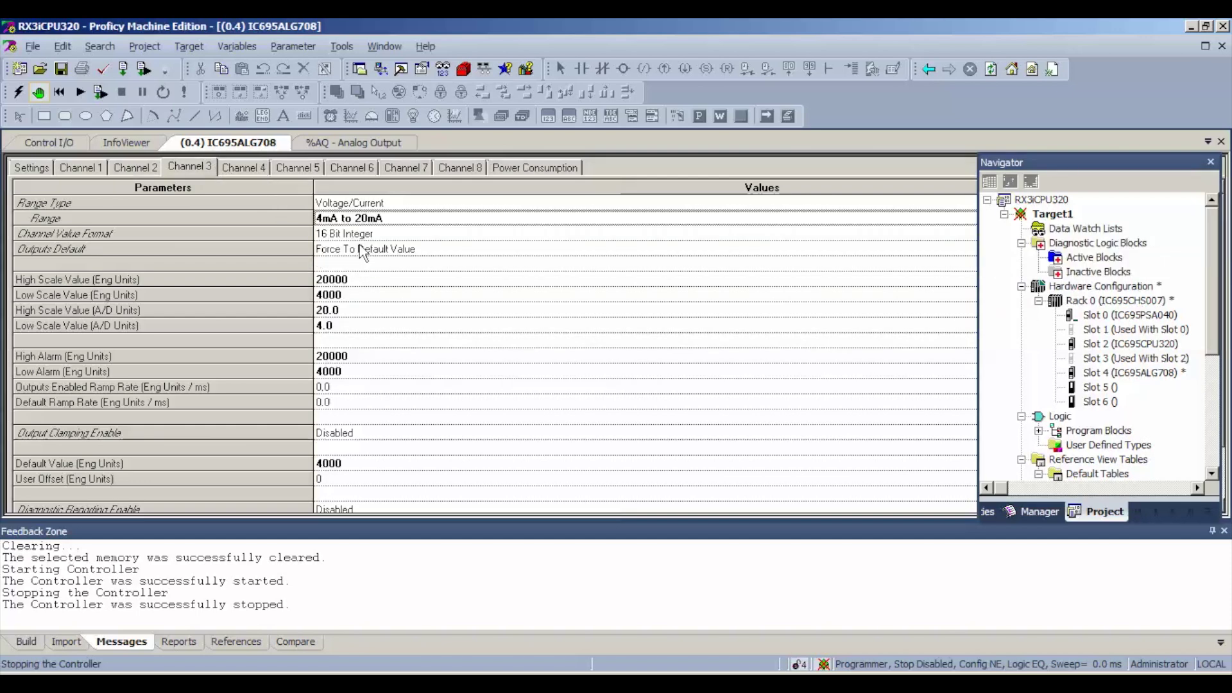
- Set Channels 4, 5 and 6 to the 4mA to 20mA range
{"action": "left_click", "coordinate": [263, 169]}
{"action": "left_click", "coordinate": [338, 221]}
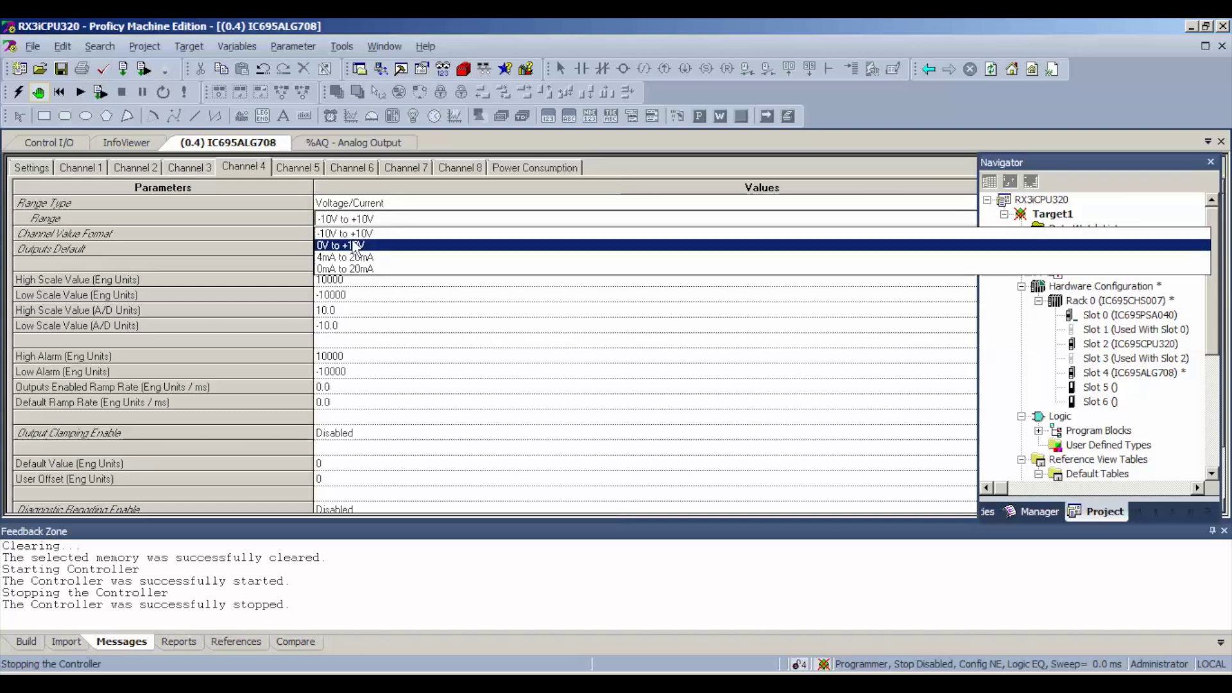
{"action": "left_click", "coordinate": [358, 263]}
{"action": "left_click", "coordinate": [313, 168]}
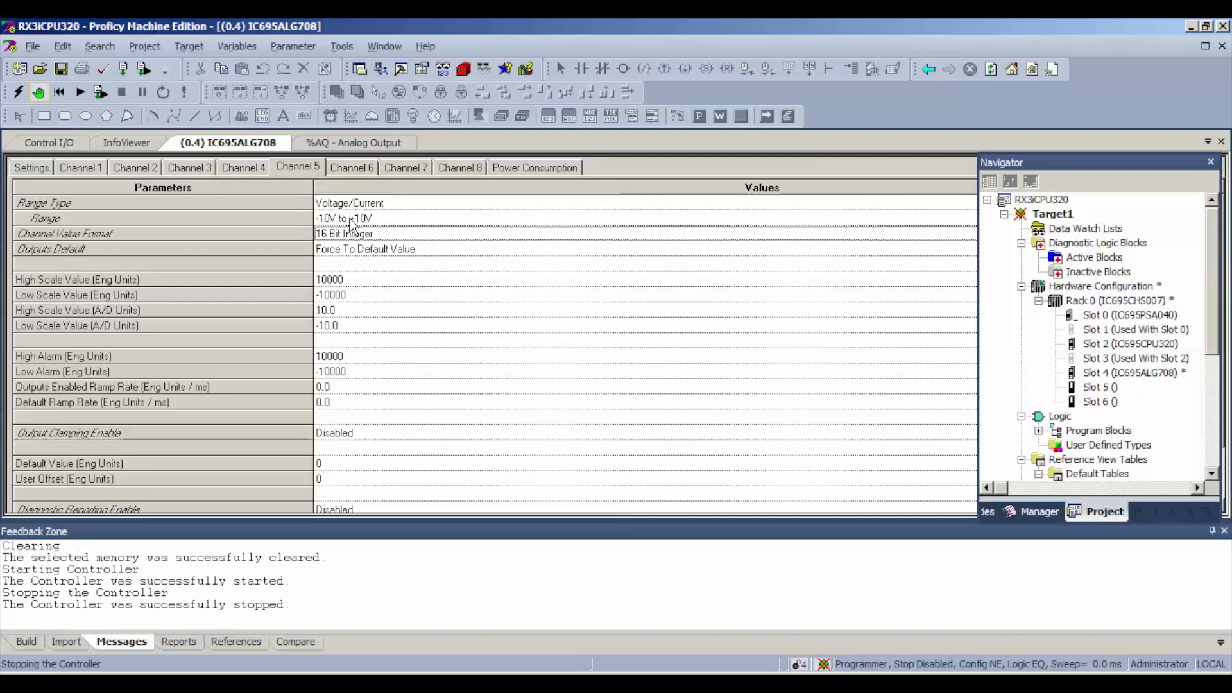
{"action": "left_click", "coordinate": [351, 221]}
{"action": "left_click", "coordinate": [361, 262]}
{"action": "left_click", "coordinate": [347, 168]}
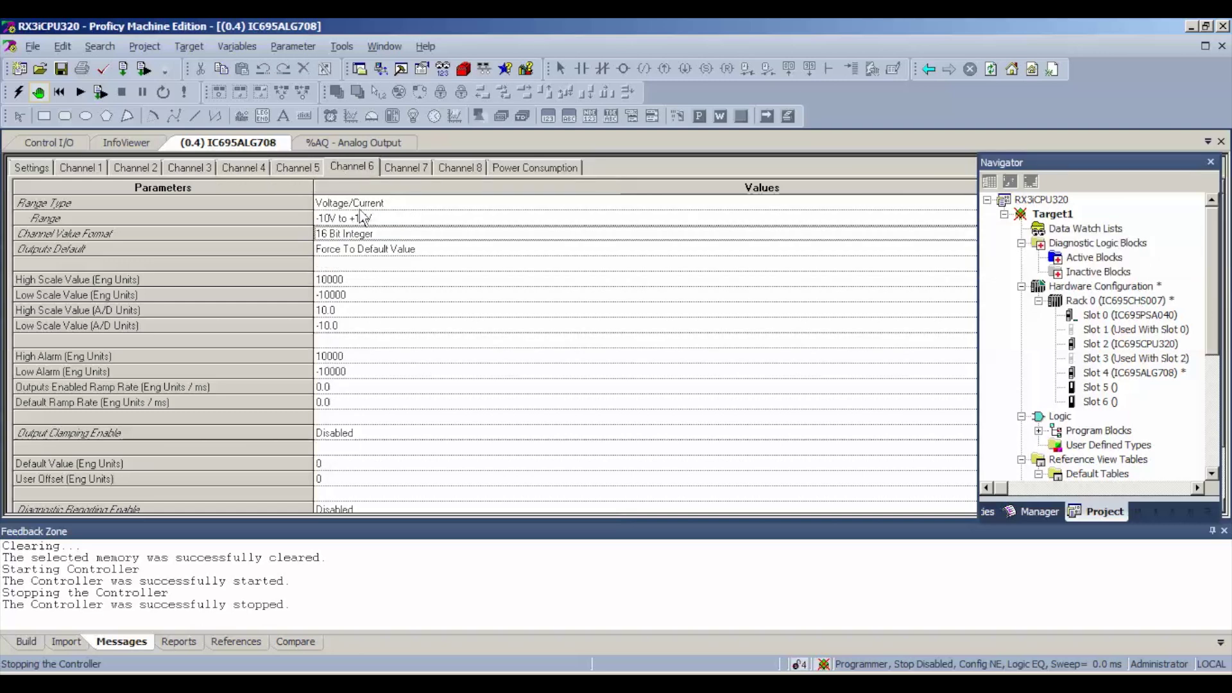
{"action": "left_click", "coordinate": [362, 218]}
{"action": "left_click", "coordinate": [360, 262]}
- Set Channels 7 and 8 to the 4mA to 20mA range
{"action": "left_click", "coordinate": [395, 169]}
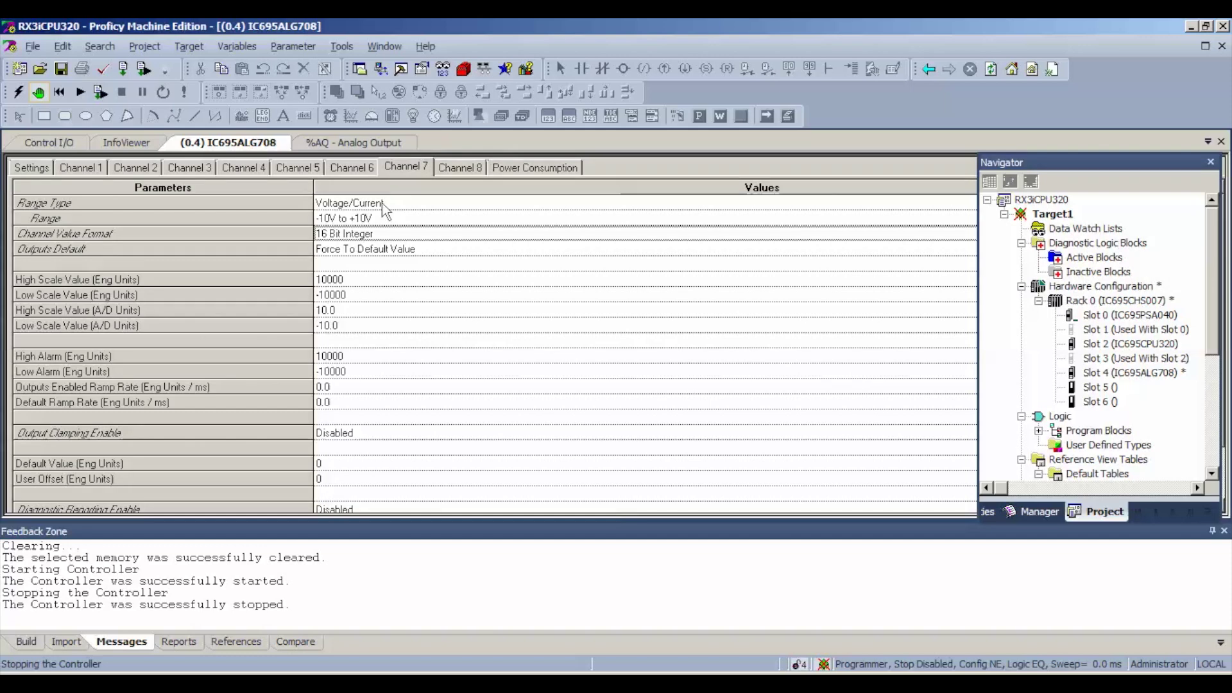
{"action": "left_click", "coordinate": [384, 218]}
{"action": "left_click", "coordinate": [392, 261]}
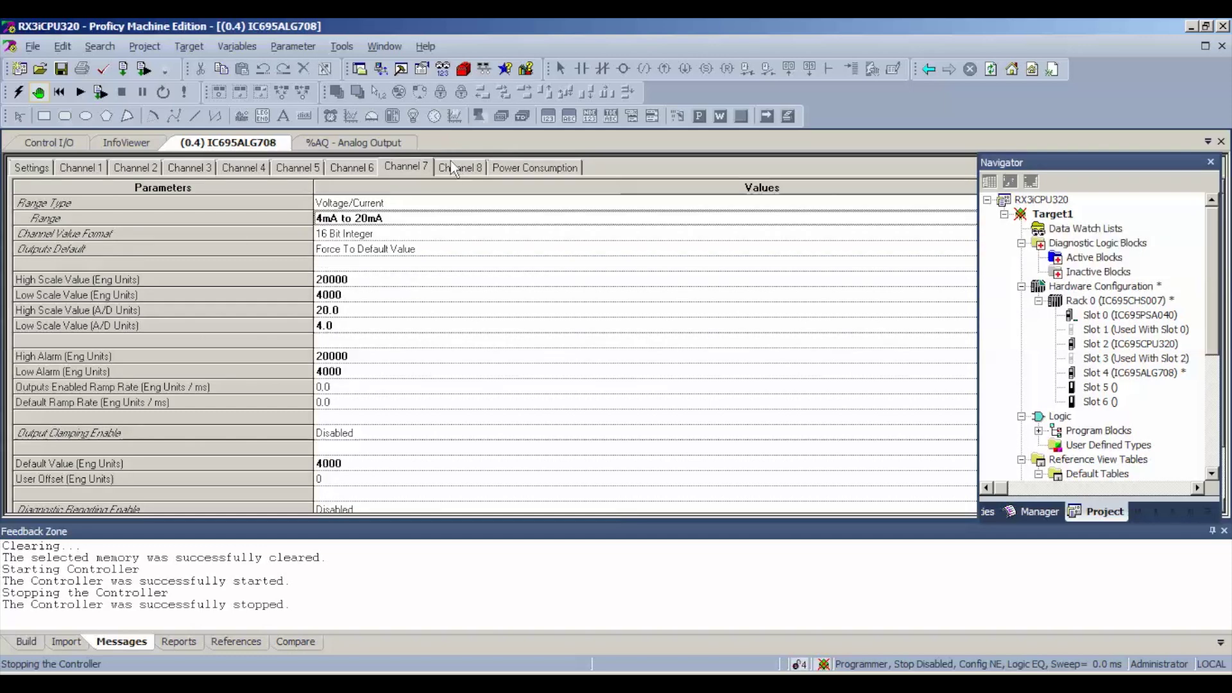
{"action": "left_click", "coordinate": [452, 168]}
{"action": "left_click", "coordinate": [430, 219]}
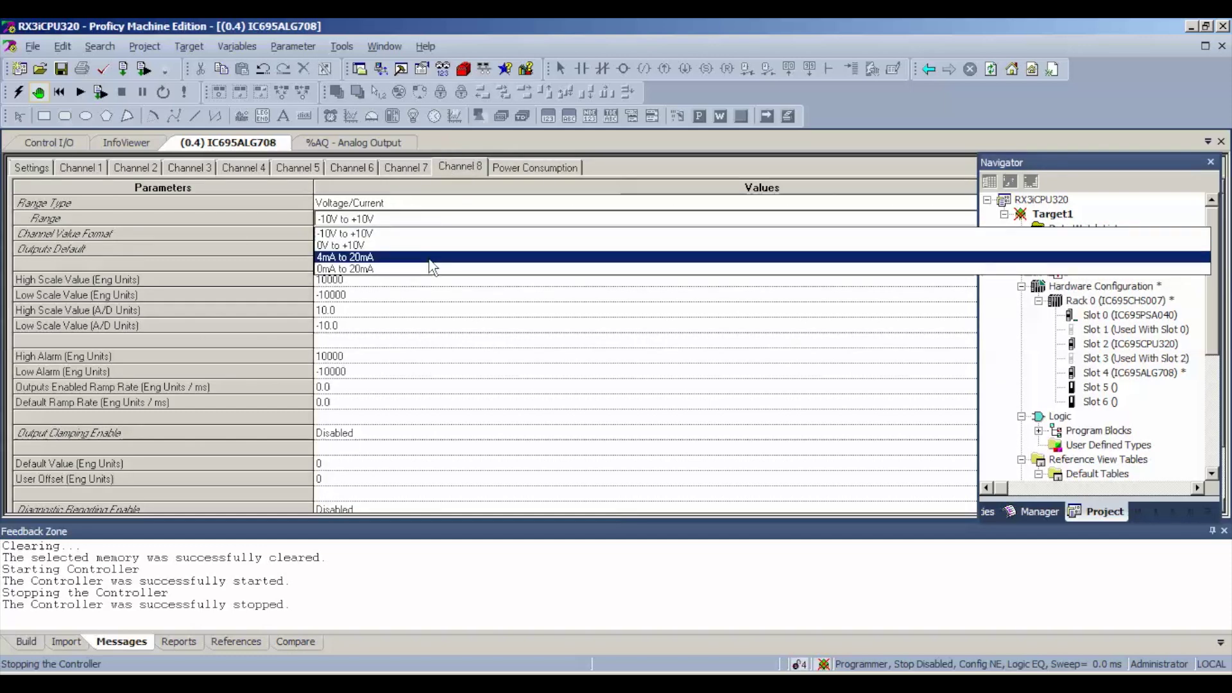
{"action": "left_click", "coordinate": [429, 262]}
{"action": "left_click", "coordinate": [482, 311]}
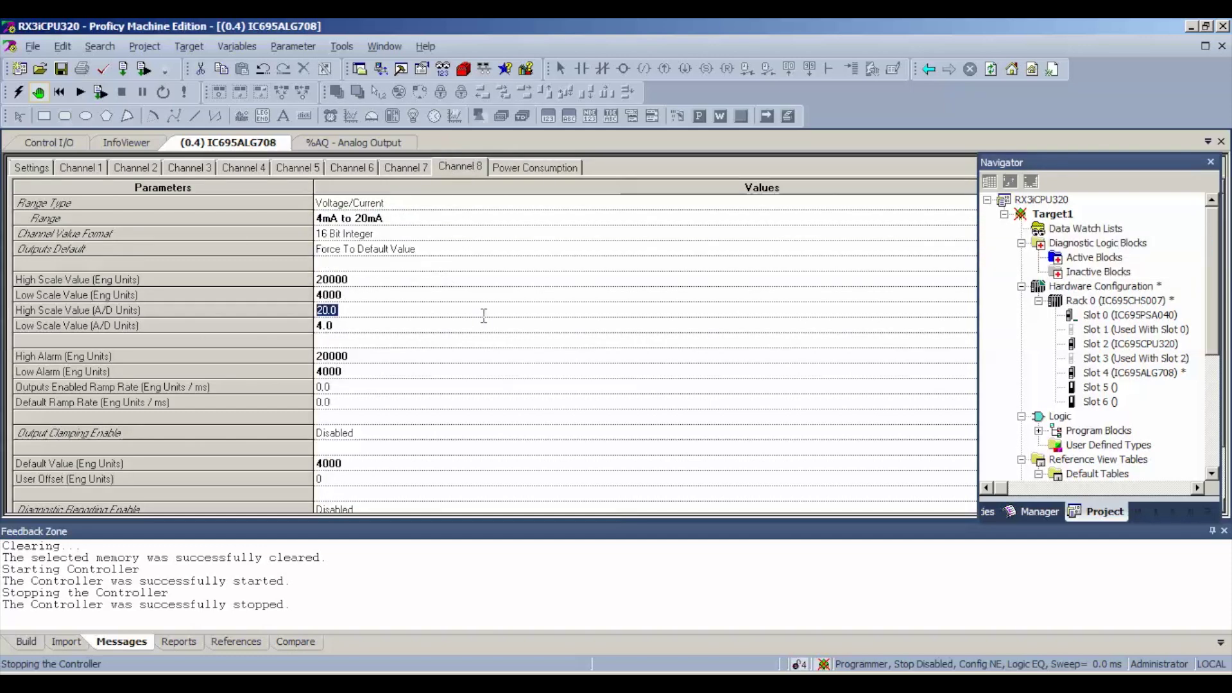
{"action": "left_click", "coordinate": [189, 46]}
{"action": "mouse_move", "coordinate": [314, 284]}
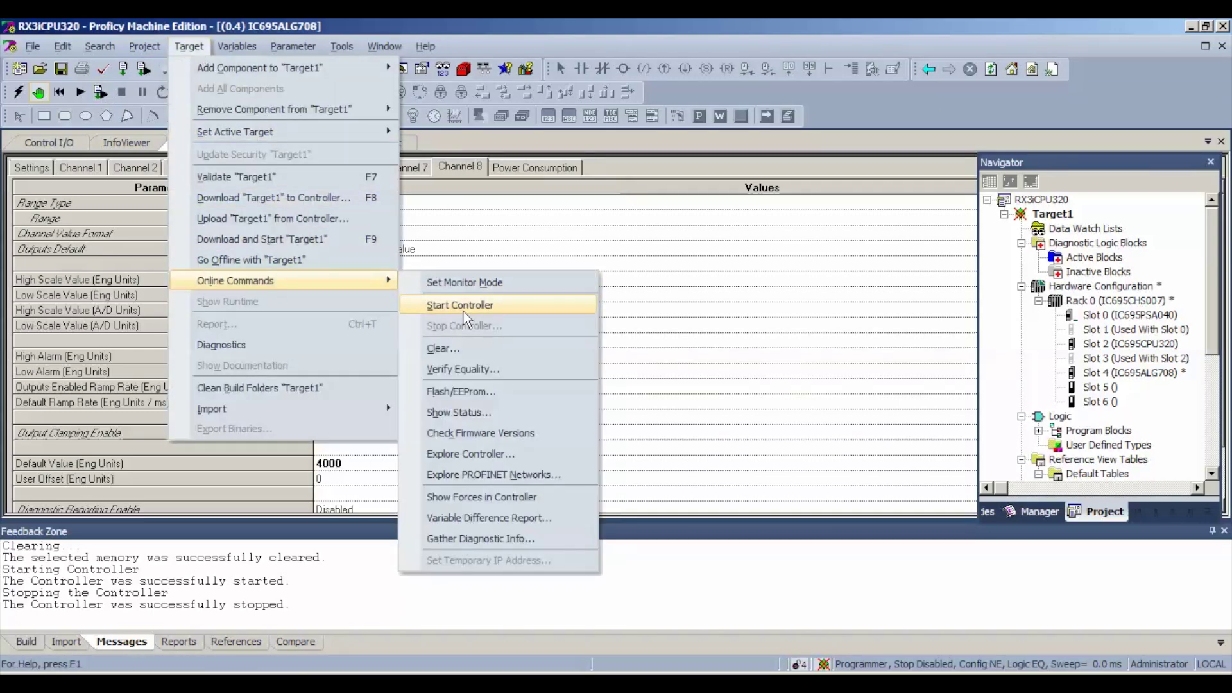
- Clear the Controller Fault Table and IO Fault Table, then begin downloading the project to the controller
{"action": "left_click", "coordinate": [471, 352]}
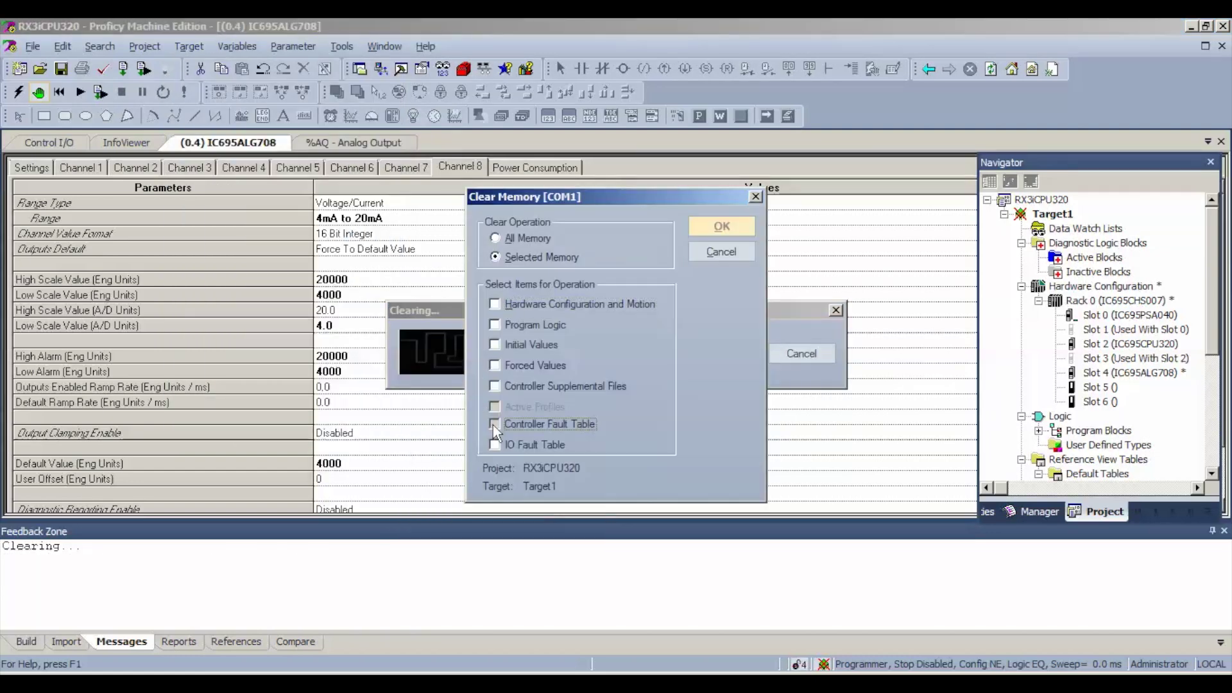
{"action": "left_click", "coordinate": [494, 424]}
{"action": "left_click", "coordinate": [494, 444]}
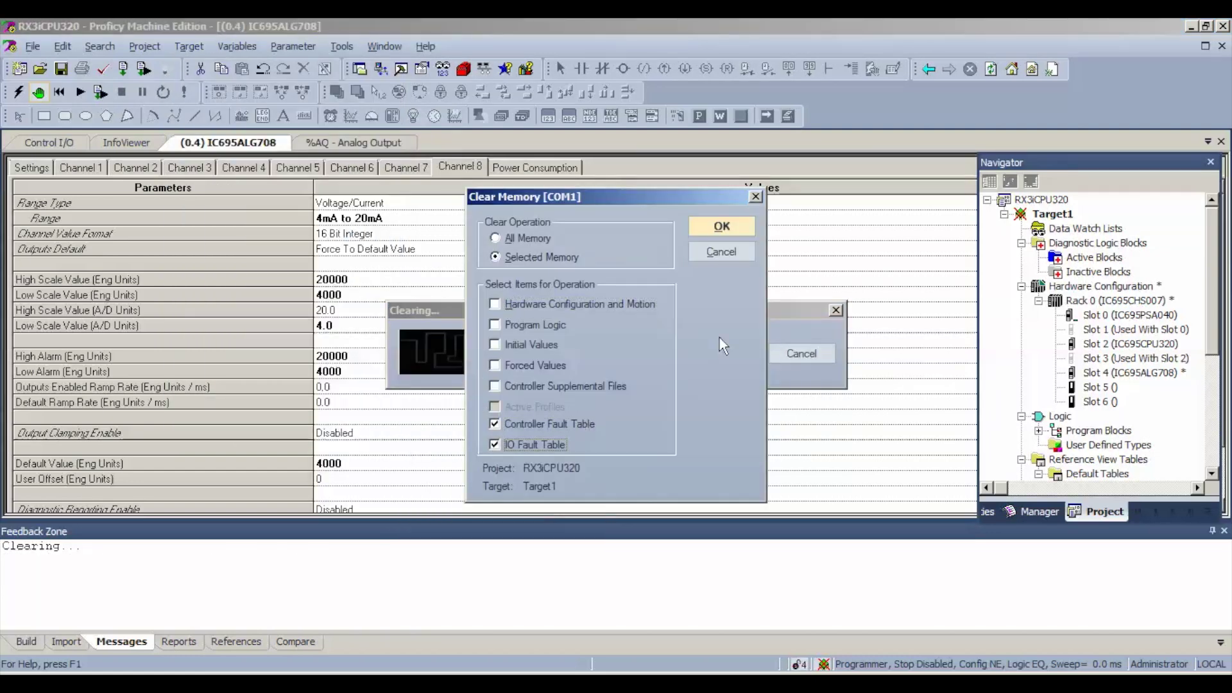
{"action": "left_click", "coordinate": [732, 227]}
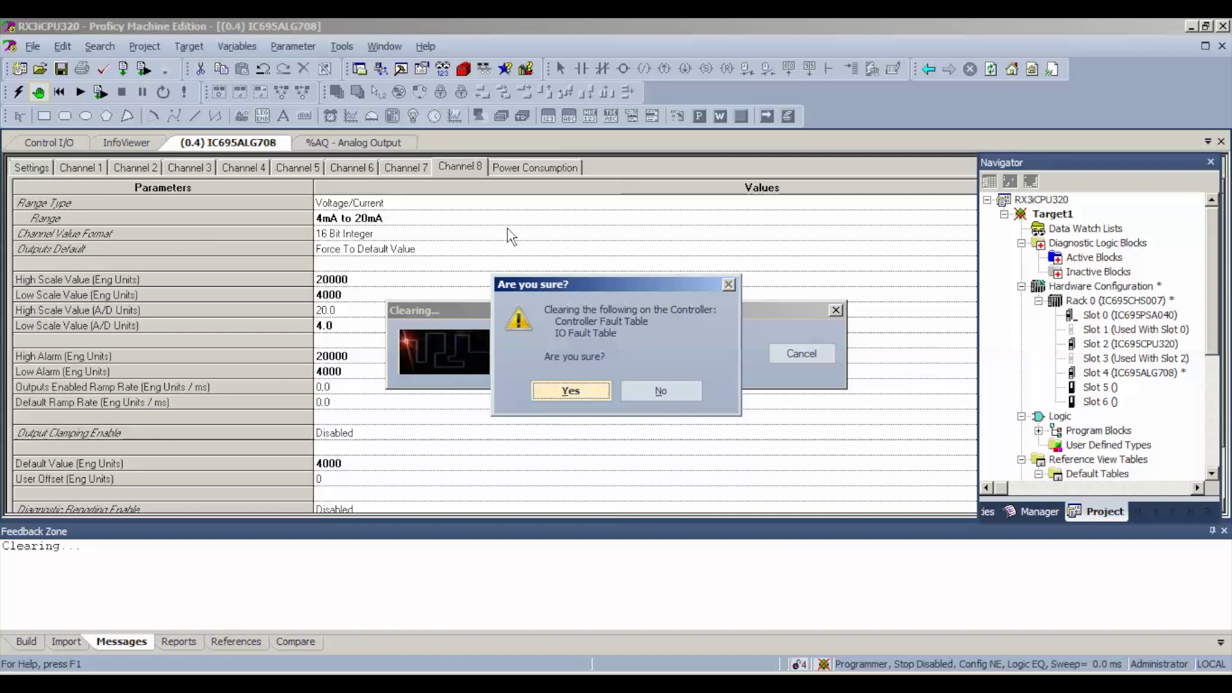
{"action": "left_click", "coordinate": [546, 388]}
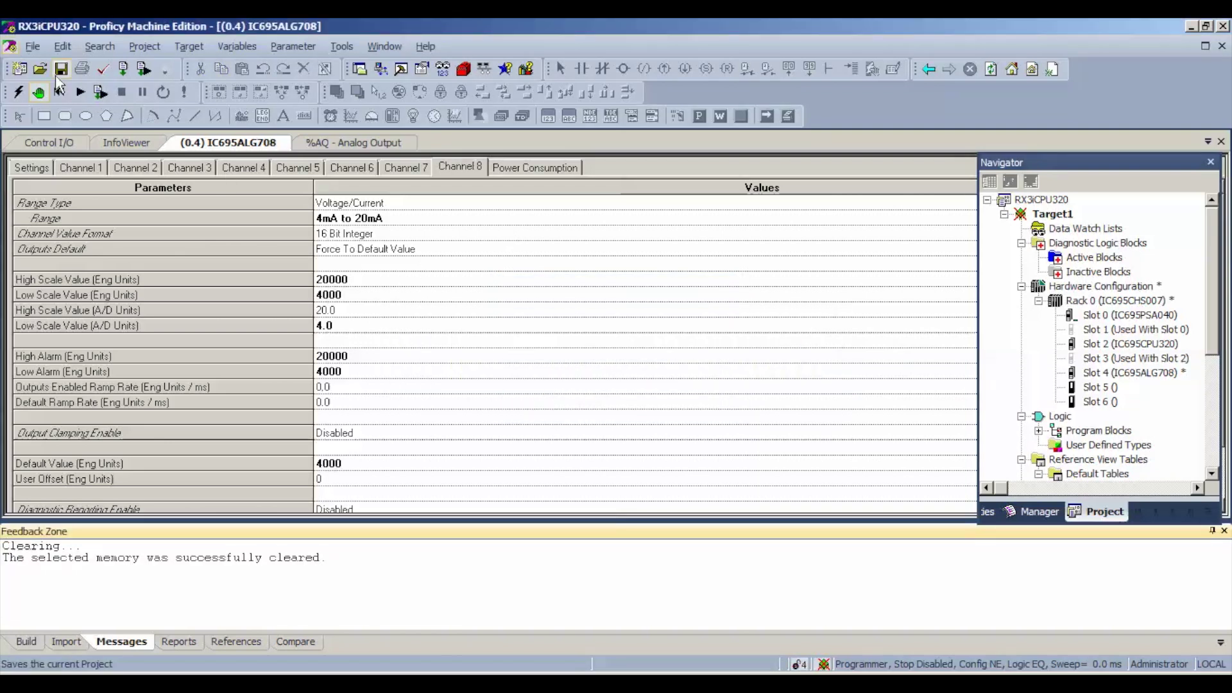
{"action": "left_click", "coordinate": [102, 92]}
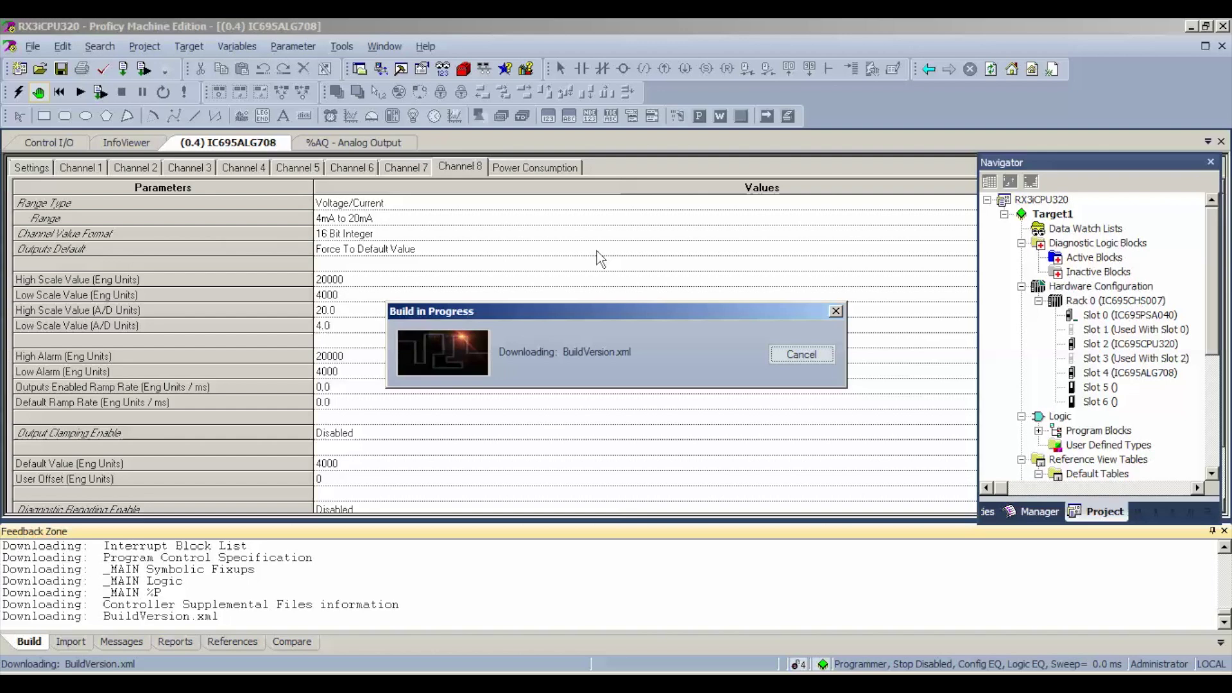
- Start the controller running once the 4–20 mA configuration download finishes
{"action": "left_click", "coordinate": [580, 390]}
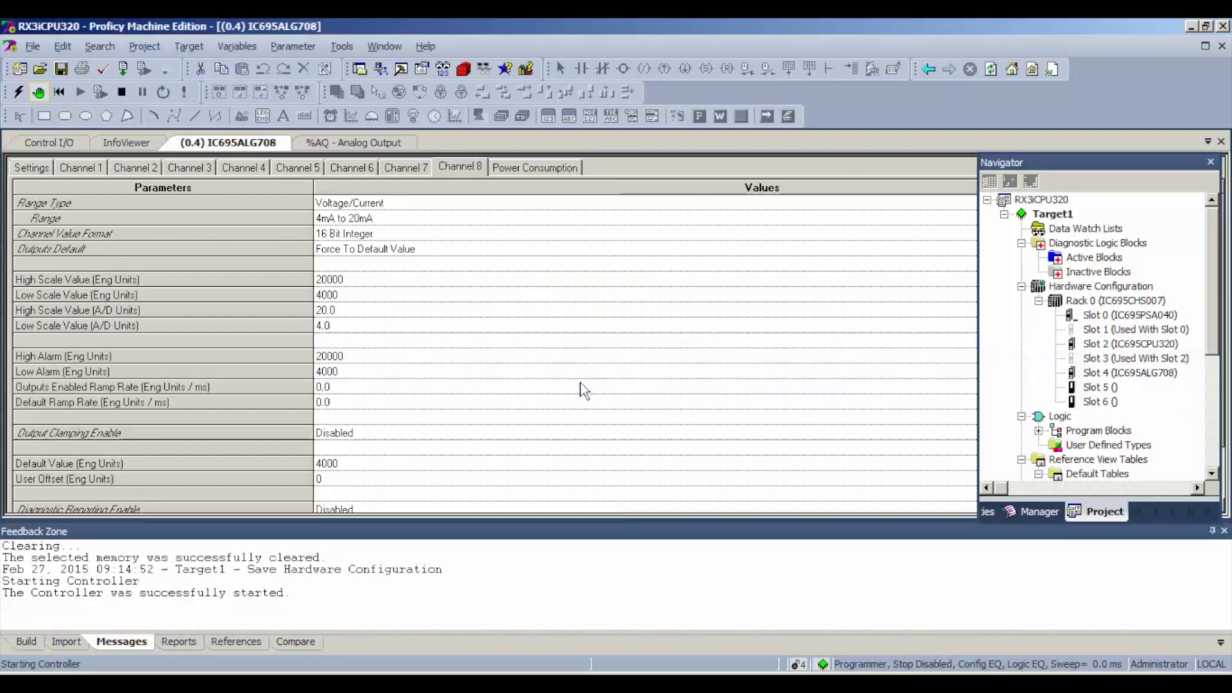
- In the %AQ Analog Output table, change %AQ0001 from +8000 to 32000
{"action": "left_click", "coordinate": [352, 142]}
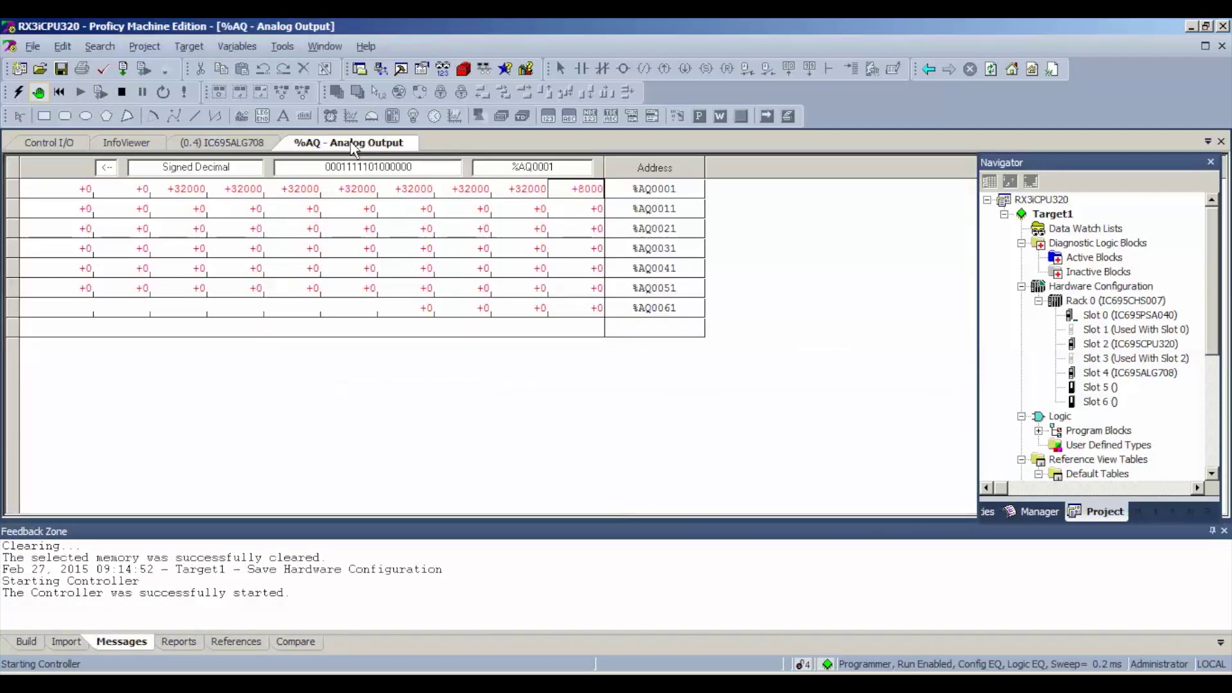
{"action": "left_click", "coordinate": [566, 195]}
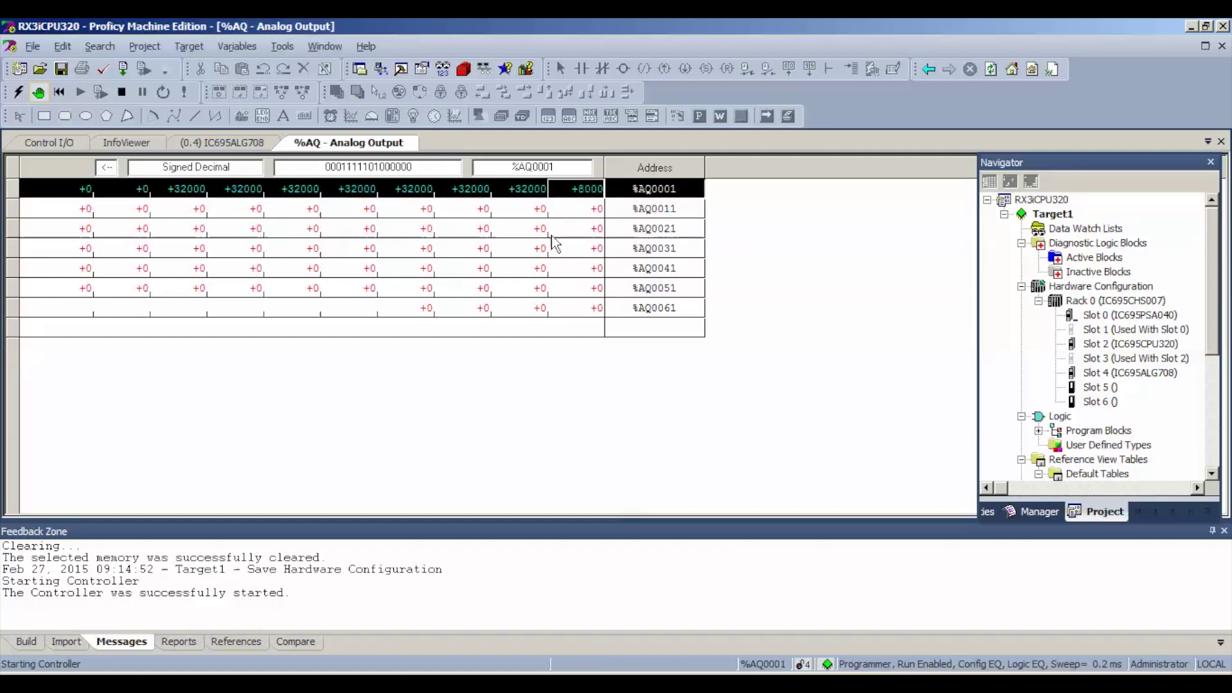
{"action": "type", "text": "32000"}
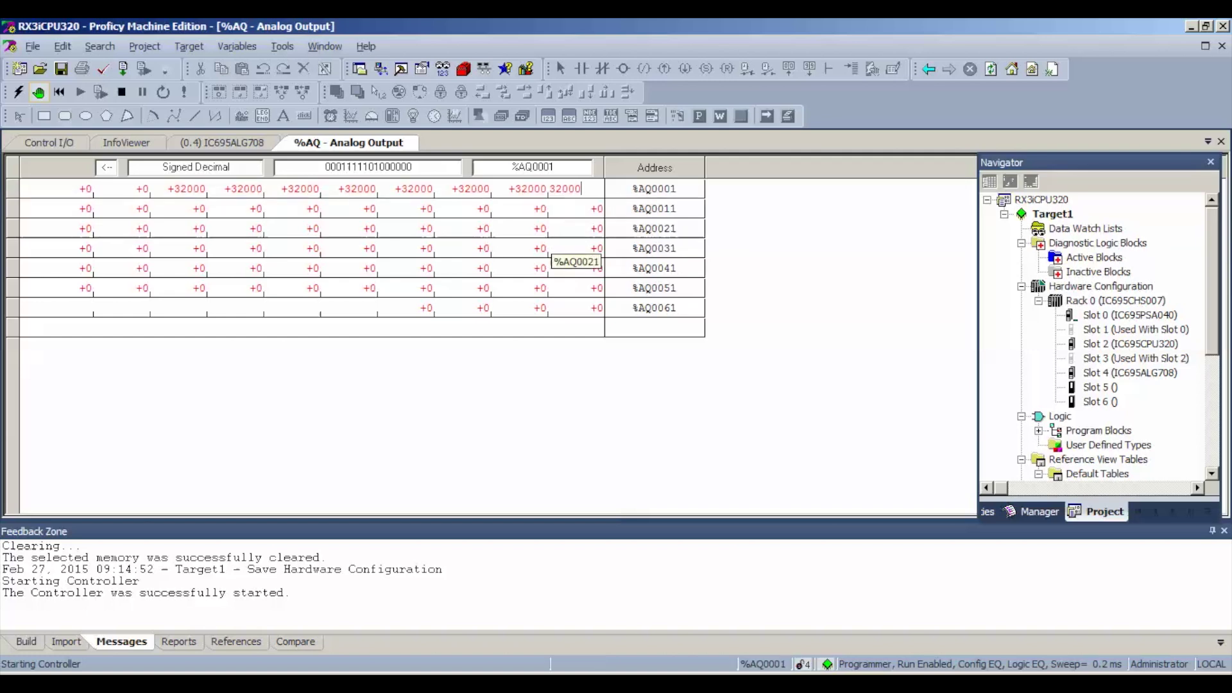
{"action": "key", "text": "Return"}
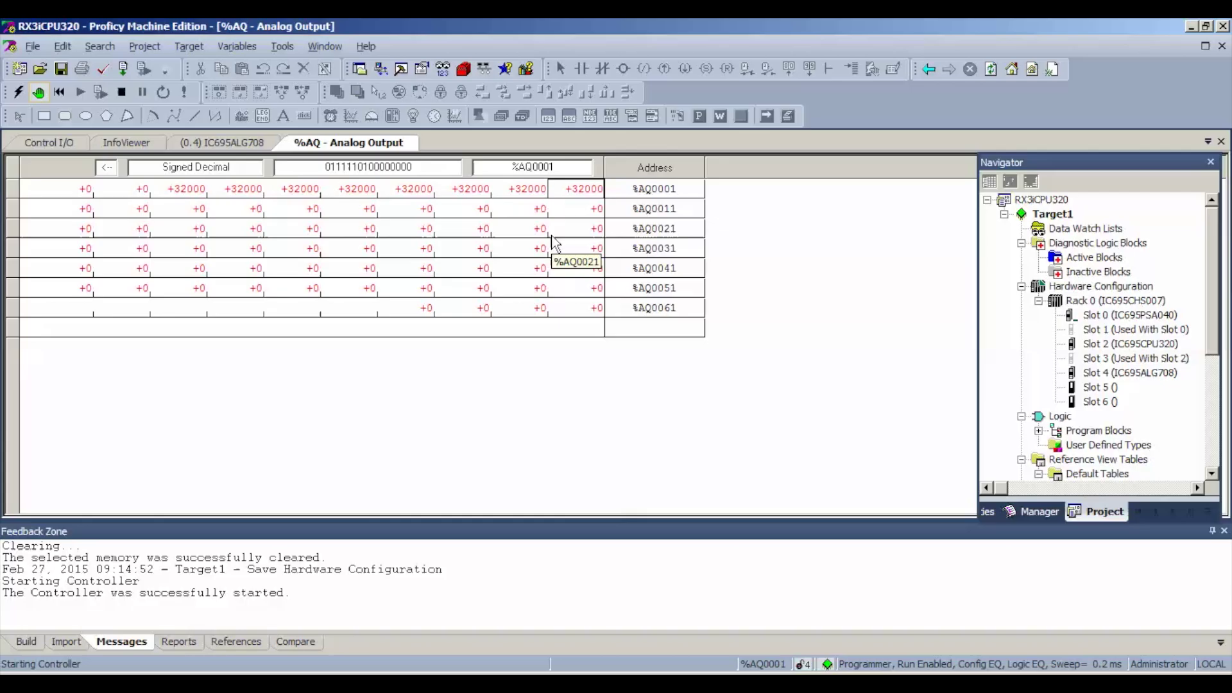